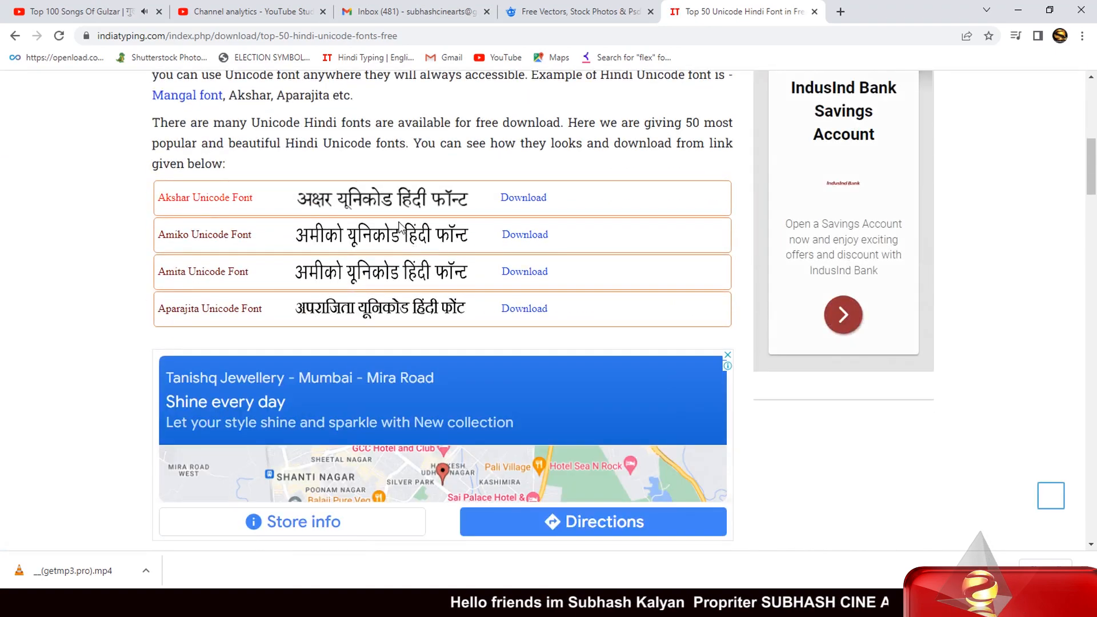
- Look through the list of 50 Hindi Unicode fonts and their preview samples
scroll(409, 239, "down", 6)
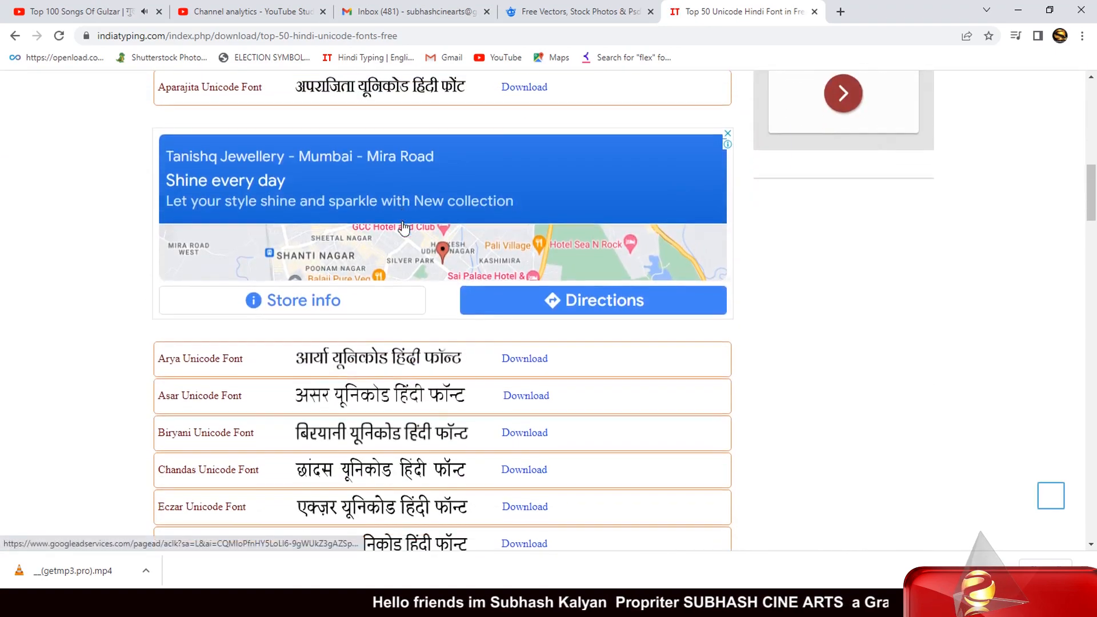
scroll(372, 469, "down", 5)
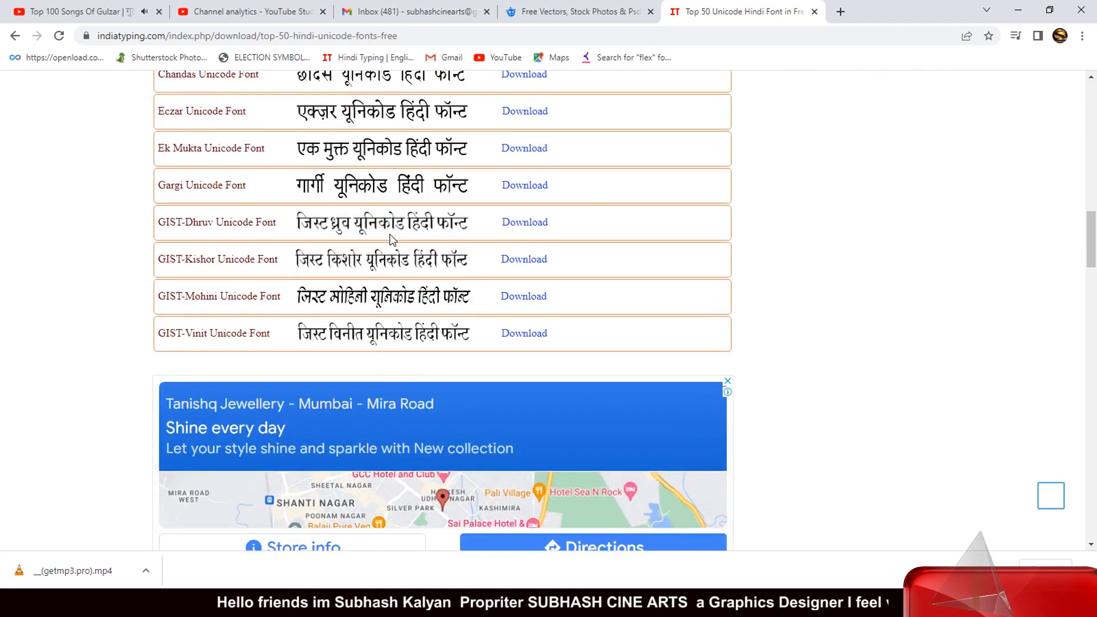
scroll(389, 238, "down", 11)
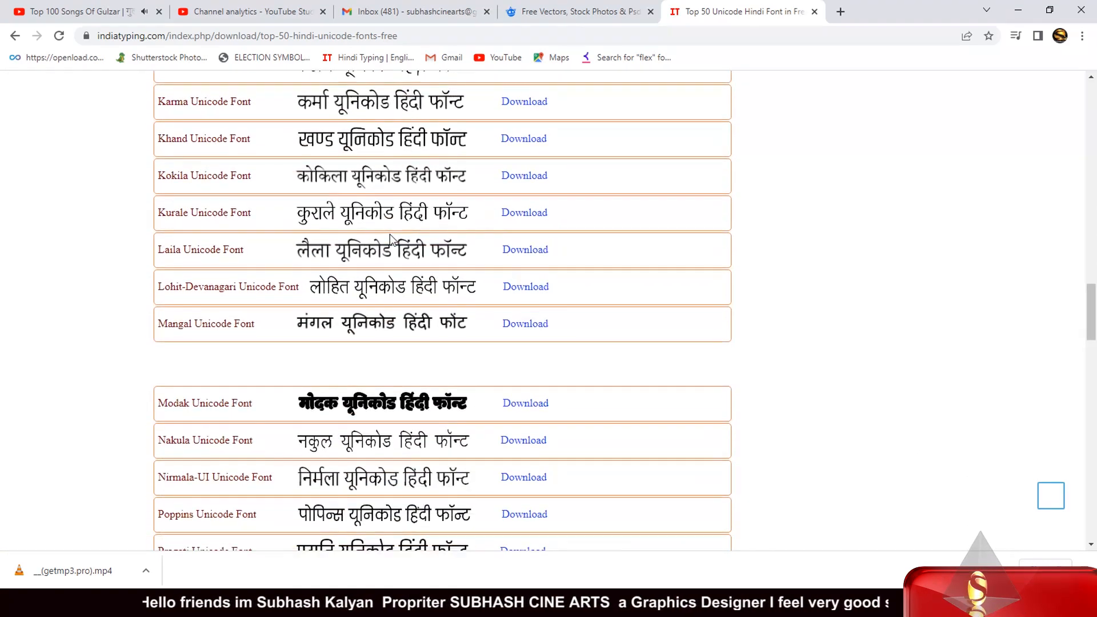
scroll(390, 239, "down", 6)
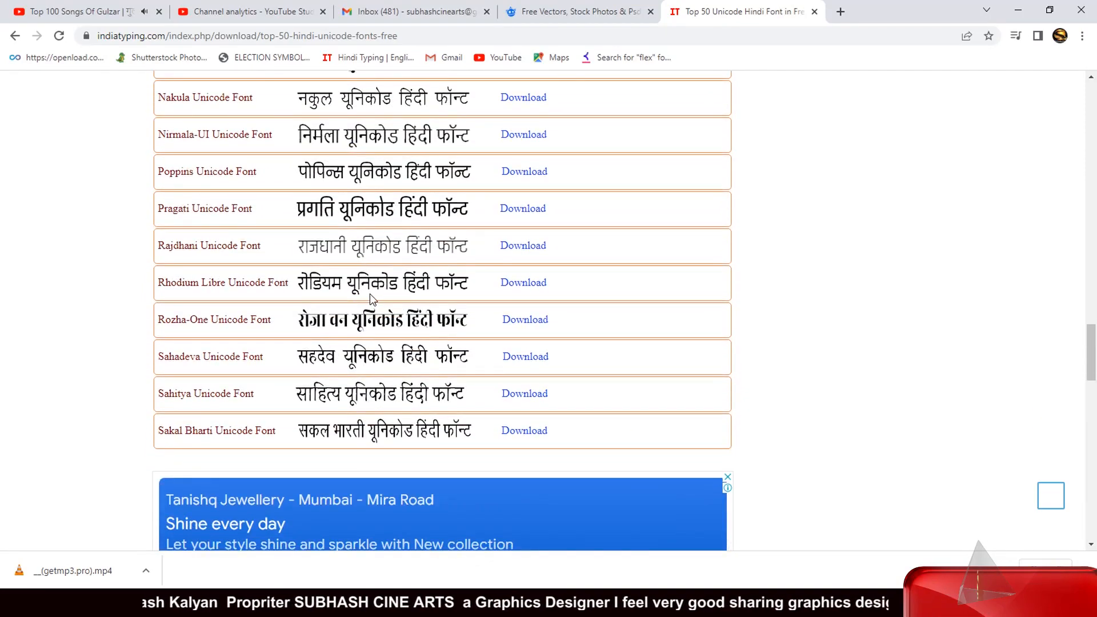
scroll(369, 294, "down", 12)
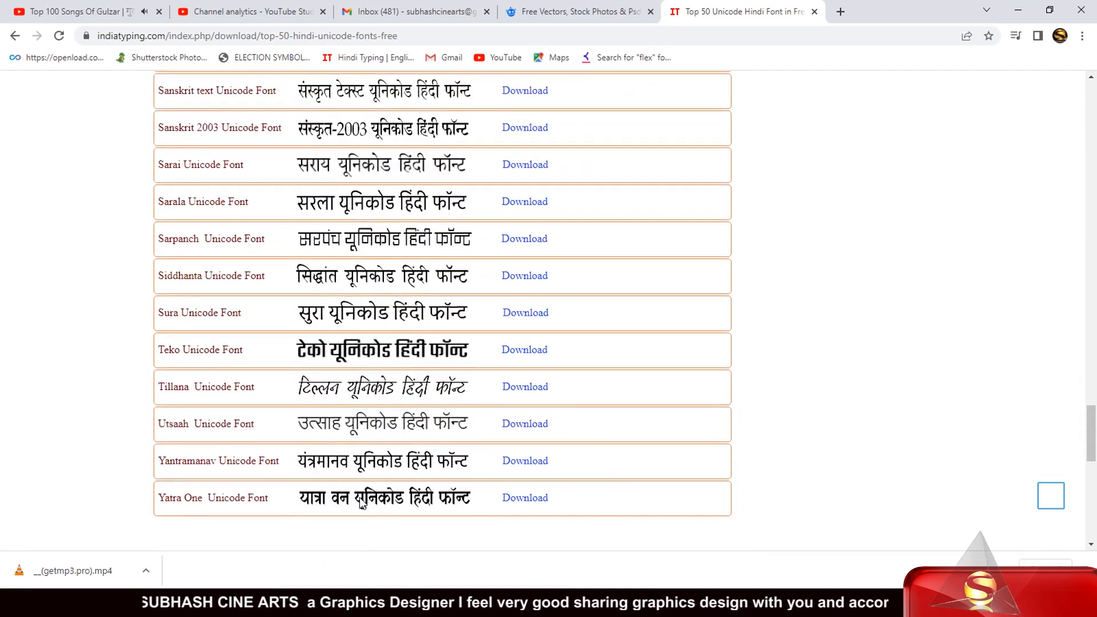
scroll(353, 491, "down", 5)
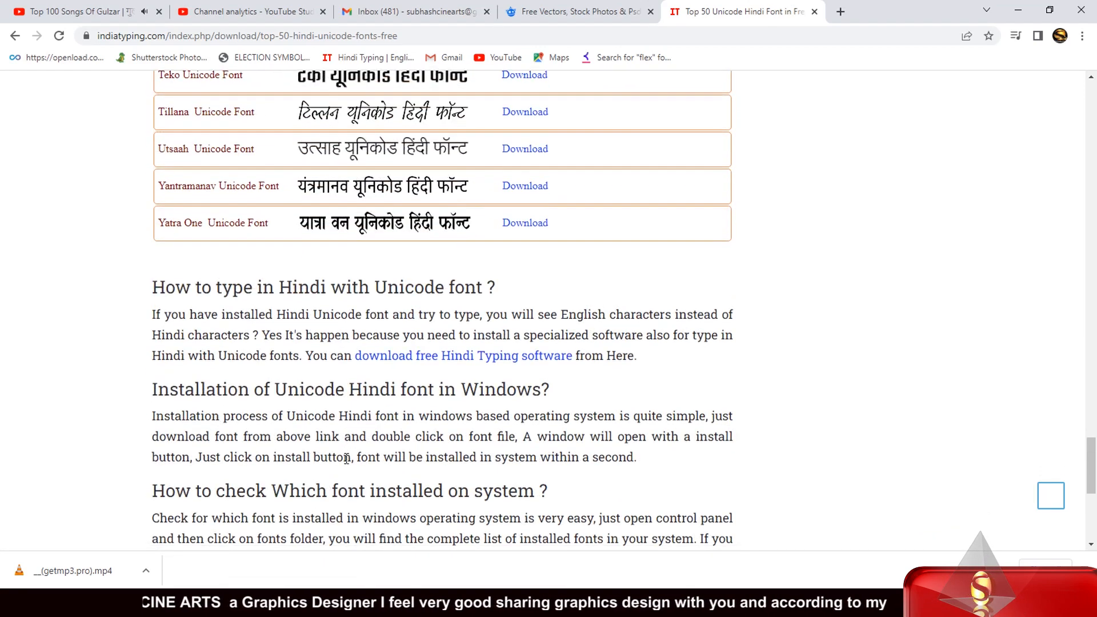
scroll(346, 459, "down", 3)
scroll(346, 459, "up", 7)
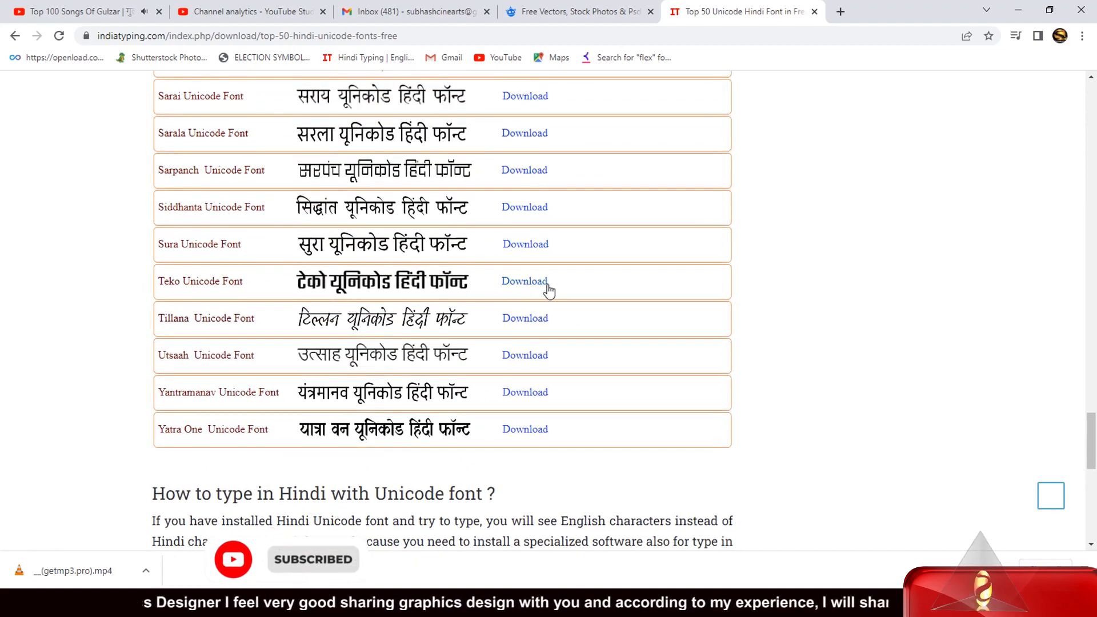
scroll(366, 235, "up", 4)
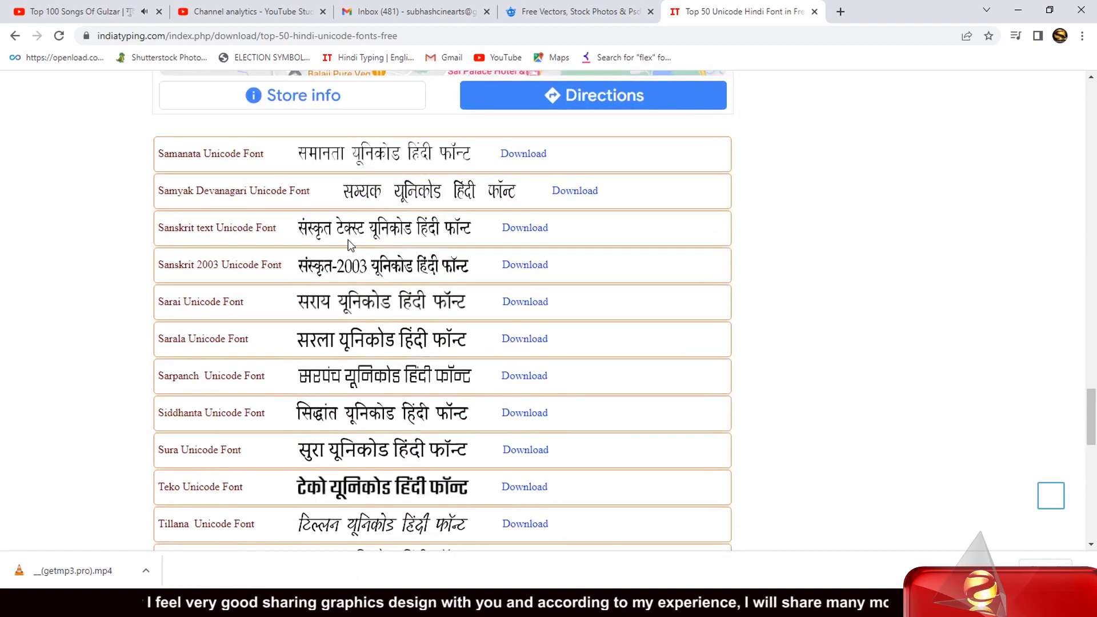
scroll(304, 247, "up", 9)
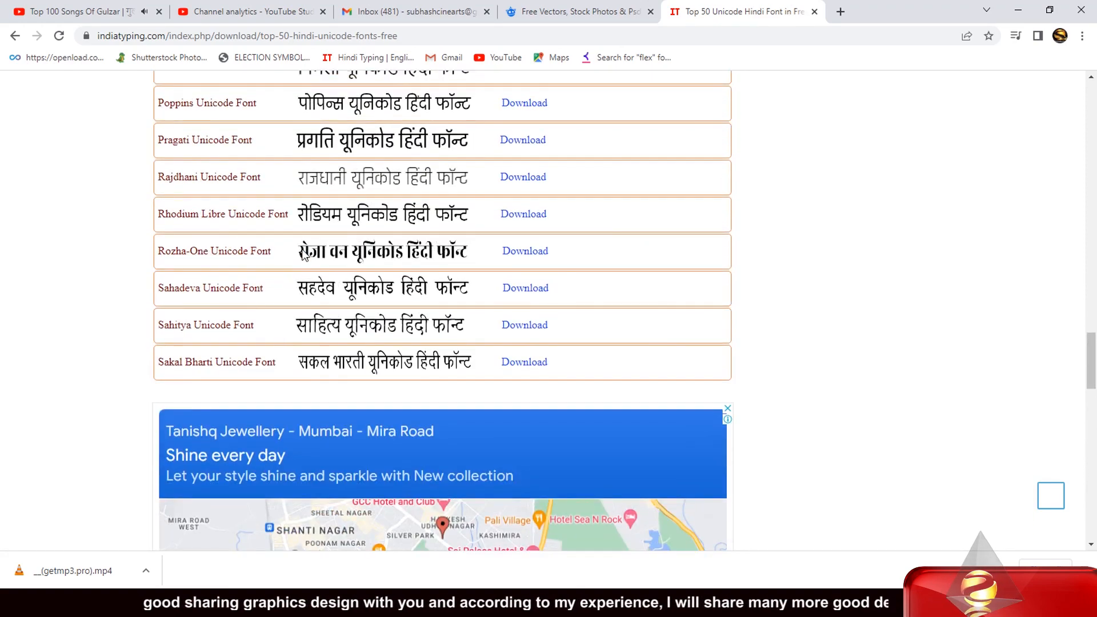
scroll(269, 262, "up", 4)
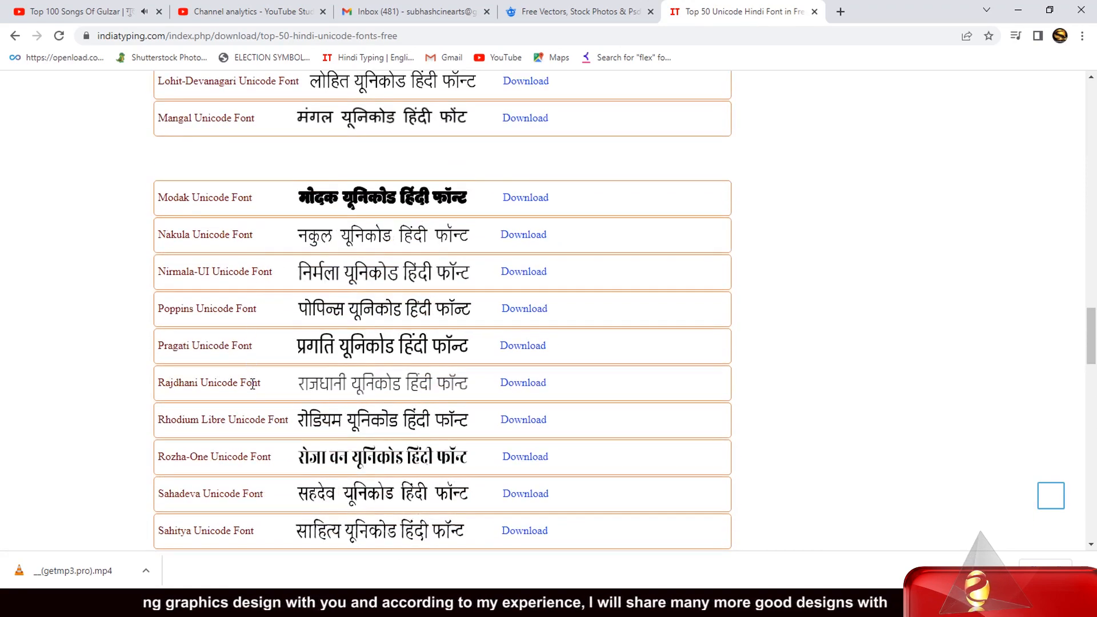
- Download the Khand and Poppins Unicode fonts from the Hindi font list
scroll(264, 350, "up", 5)
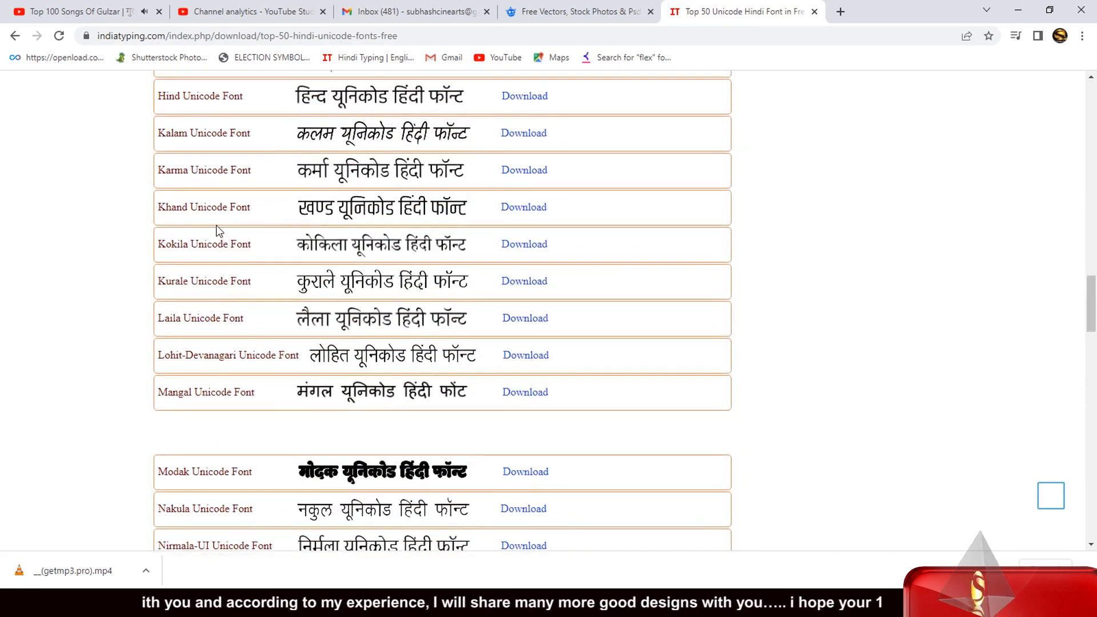
left_click(522, 213)
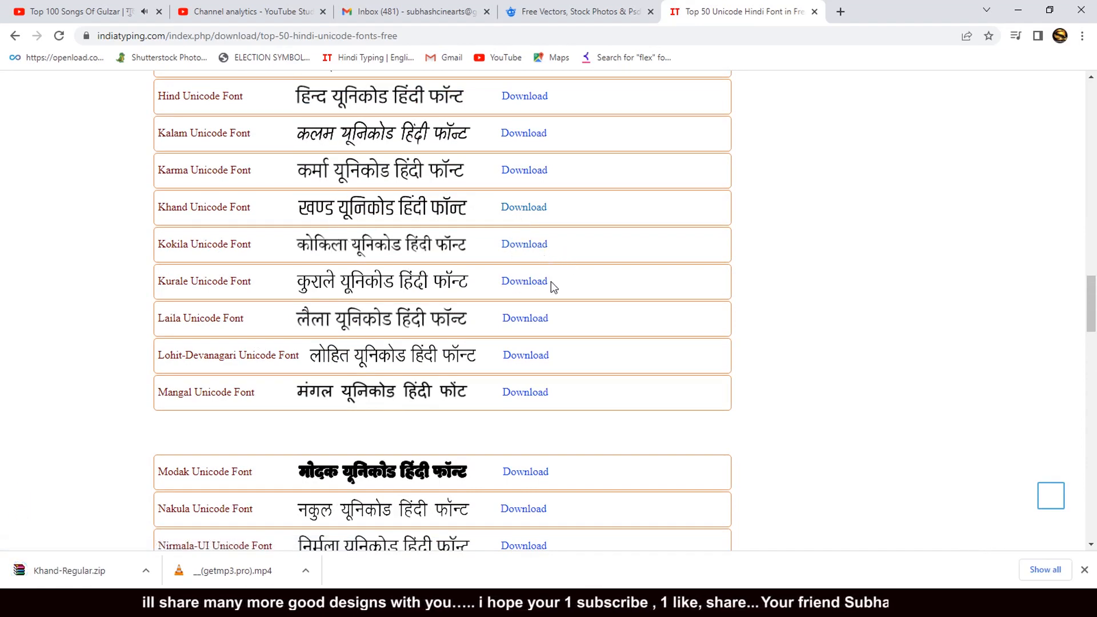
scroll(517, 353, "down", 1)
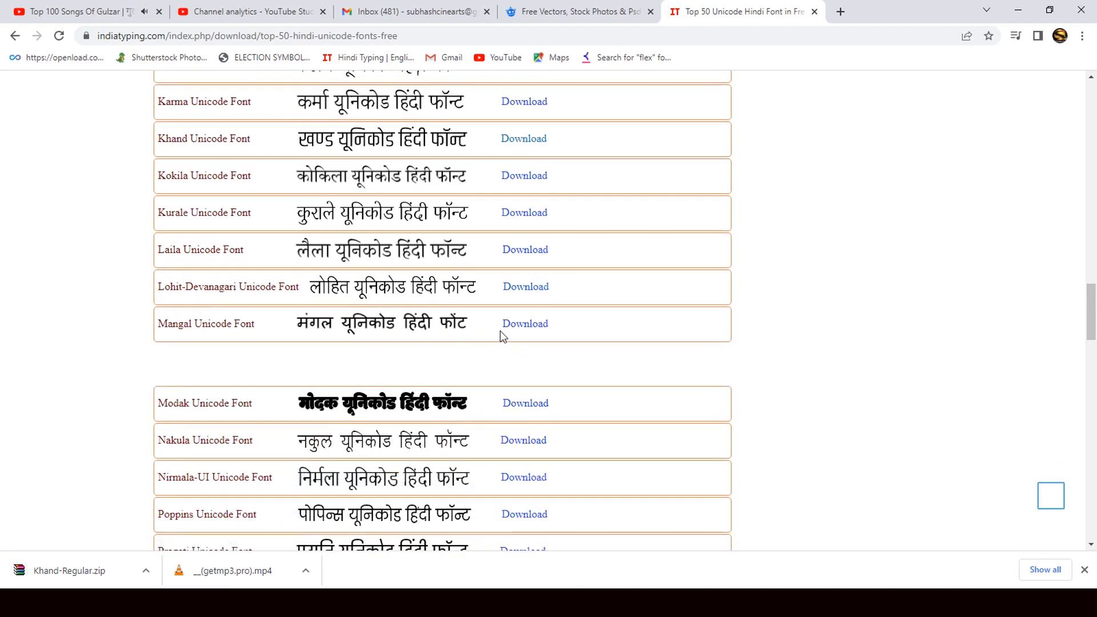
scroll(492, 328, "down", 3)
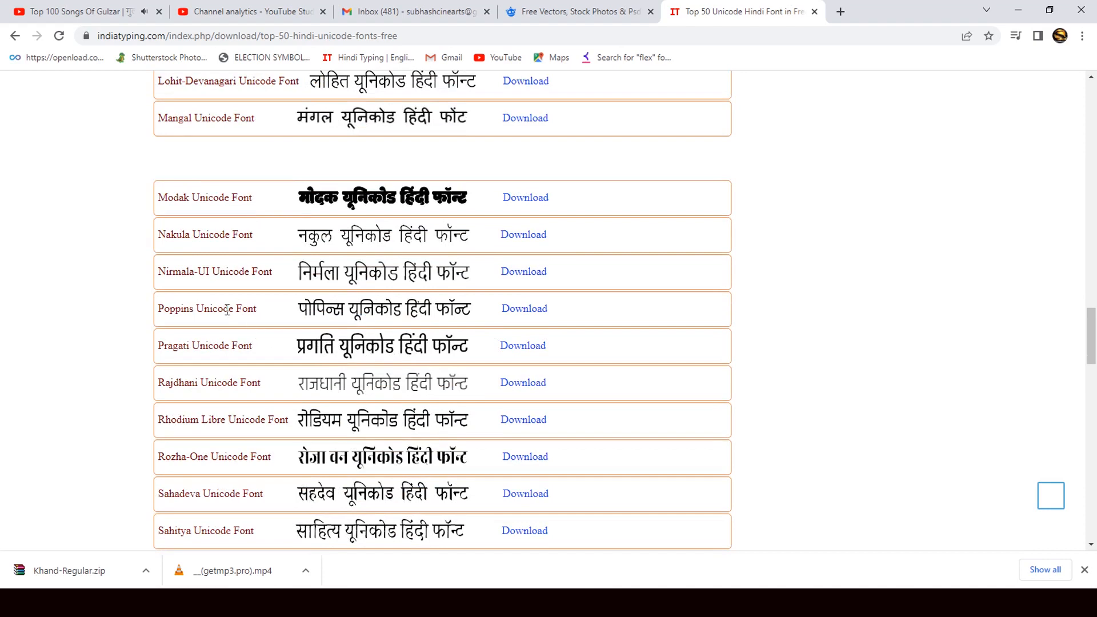
left_click(523, 315)
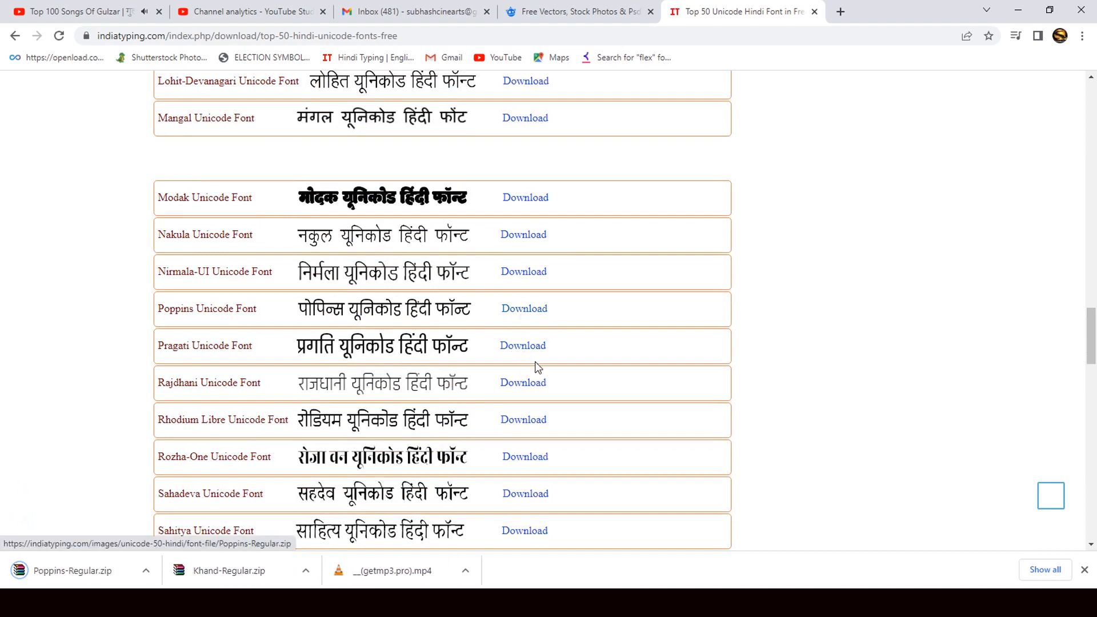
- Download the Rhodium Libre and Teko Unicode fonts from the Hindi font list
scroll(531, 394, "down", 1)
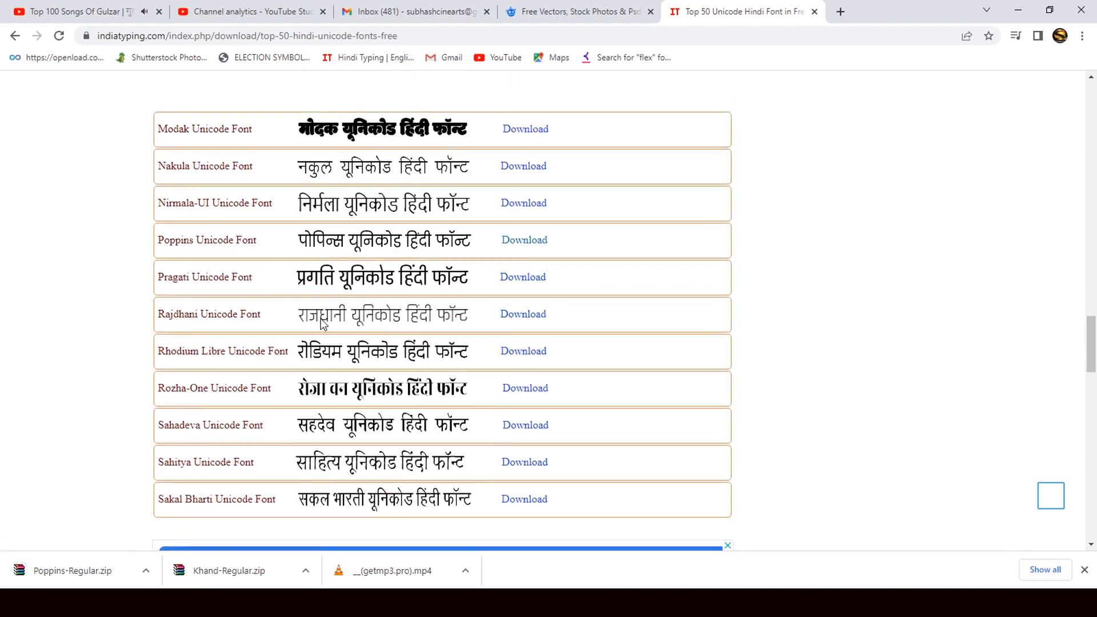
left_click(518, 355)
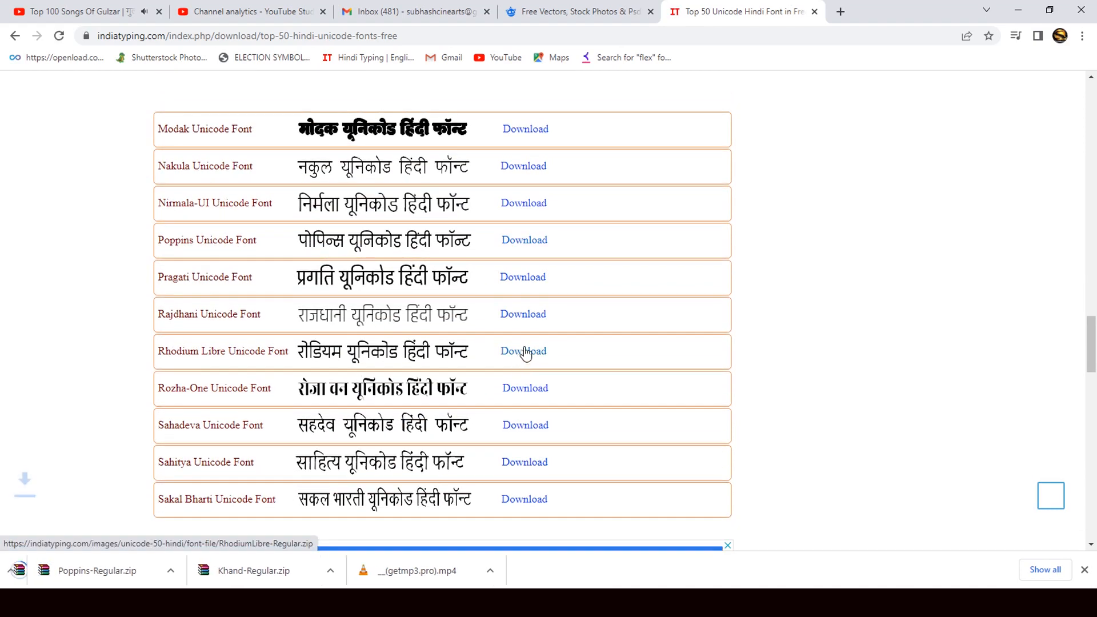
scroll(540, 337, "down", 2)
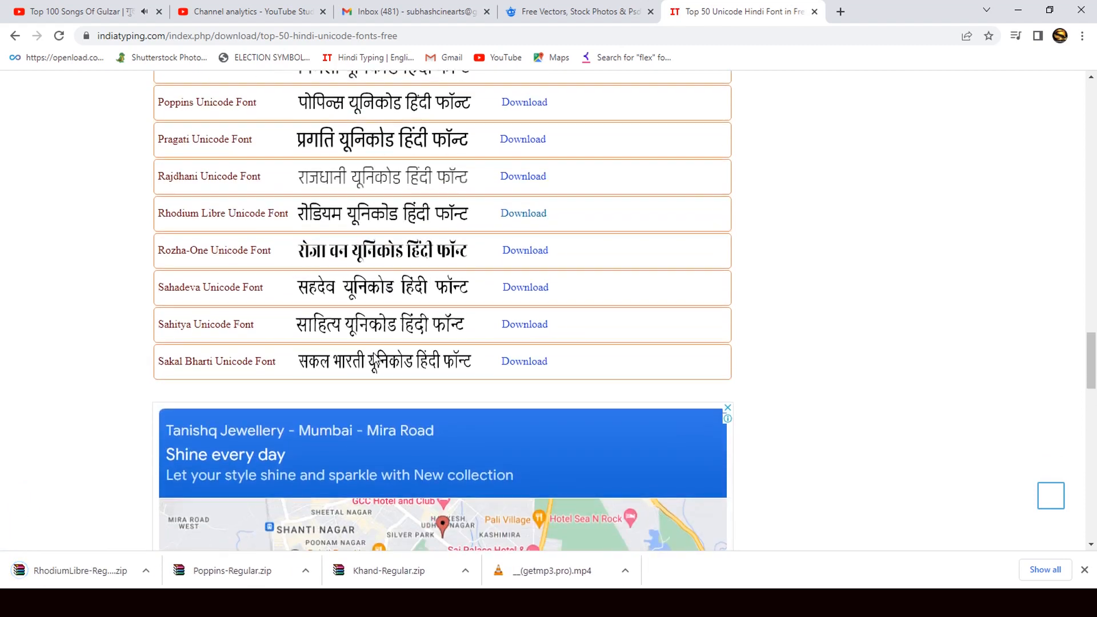
scroll(374, 355, "down", 7)
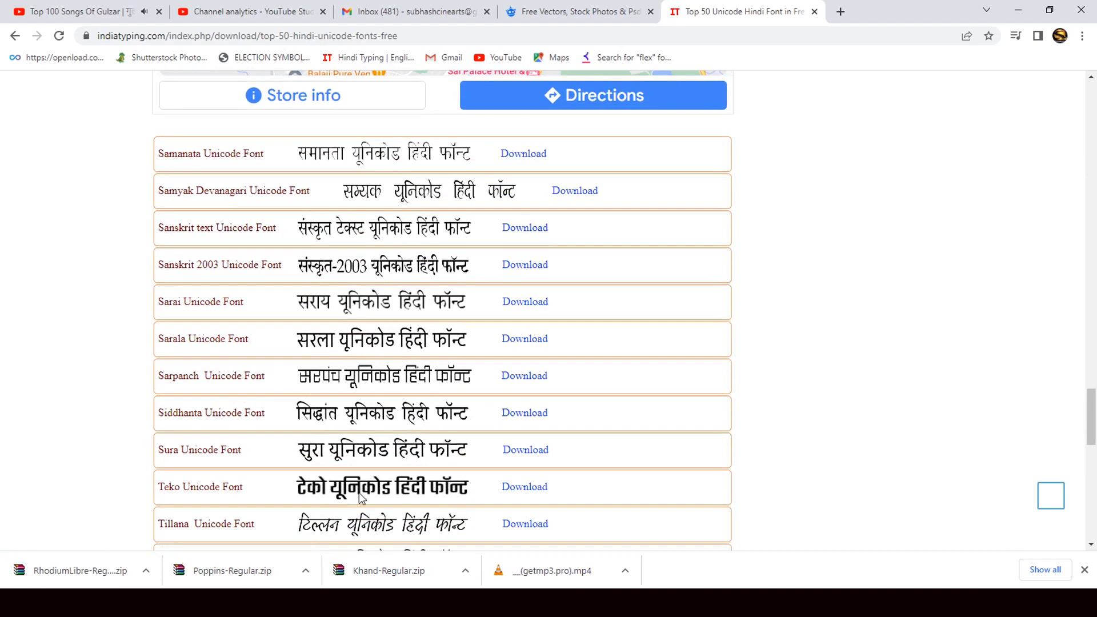
scroll(354, 469, "down", 2)
left_click(506, 351)
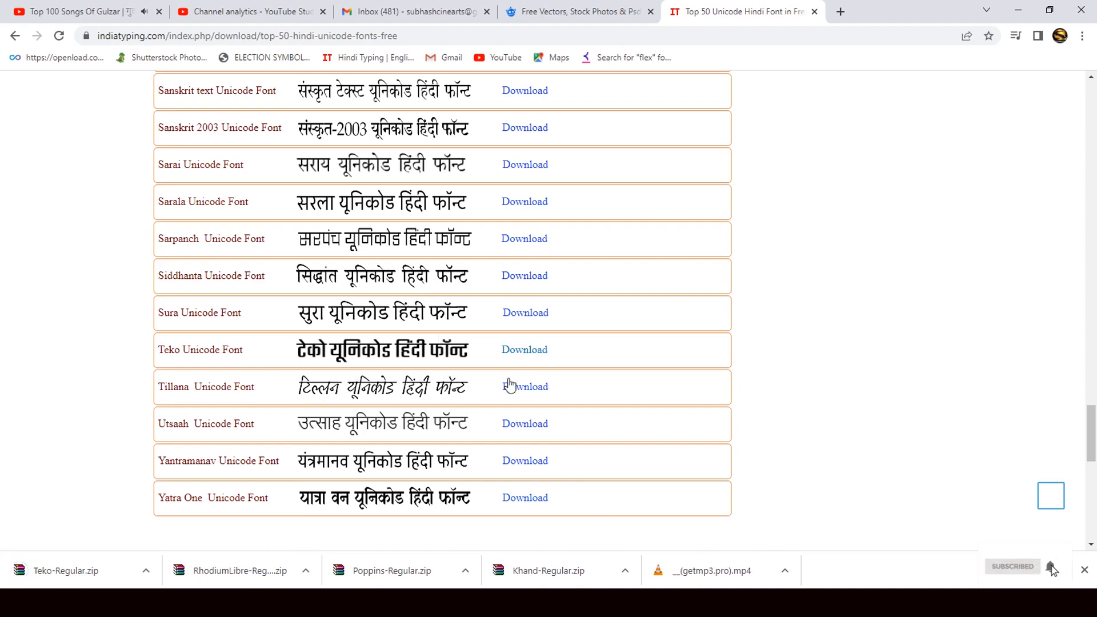
- Minimise the browser and open the Downloads folder in File Explorer
scroll(509, 386, "down", 2)
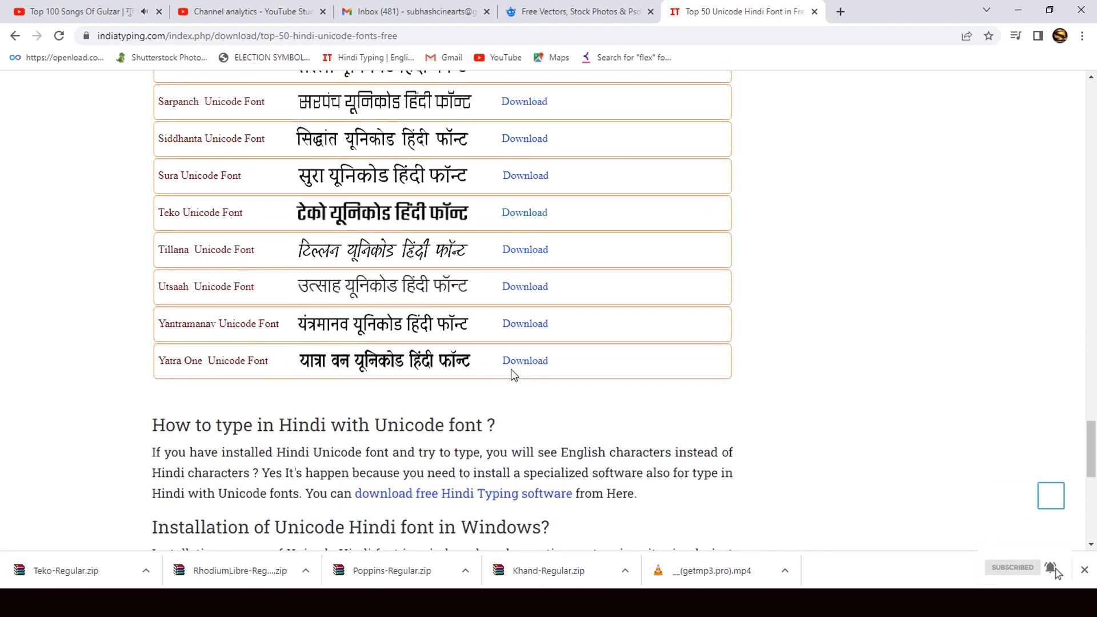
left_click(1019, 12)
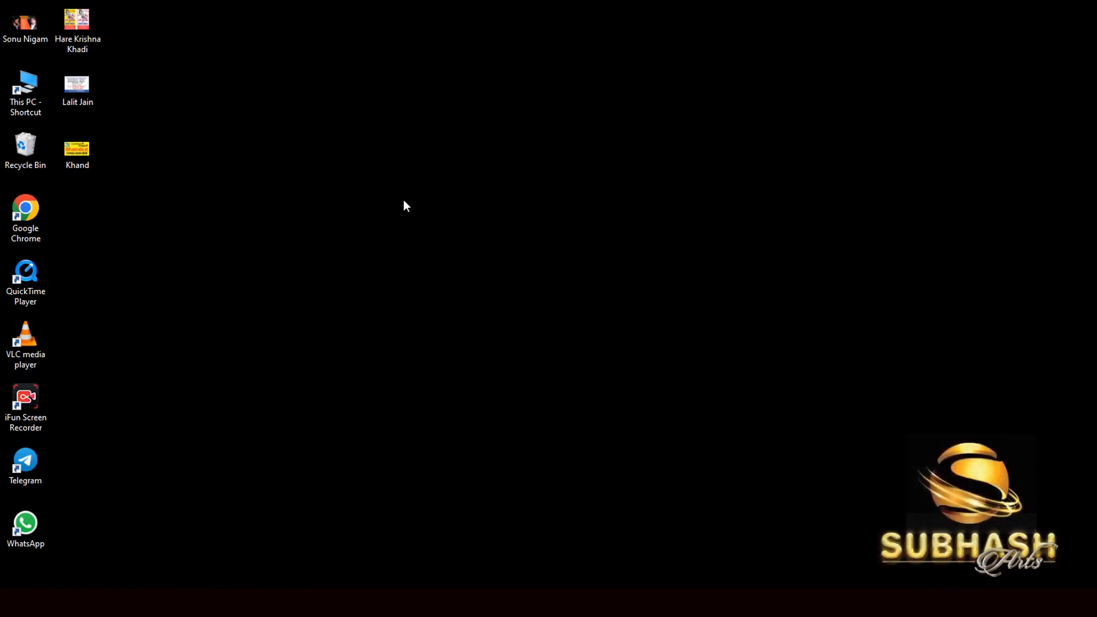
double_click(26, 86)
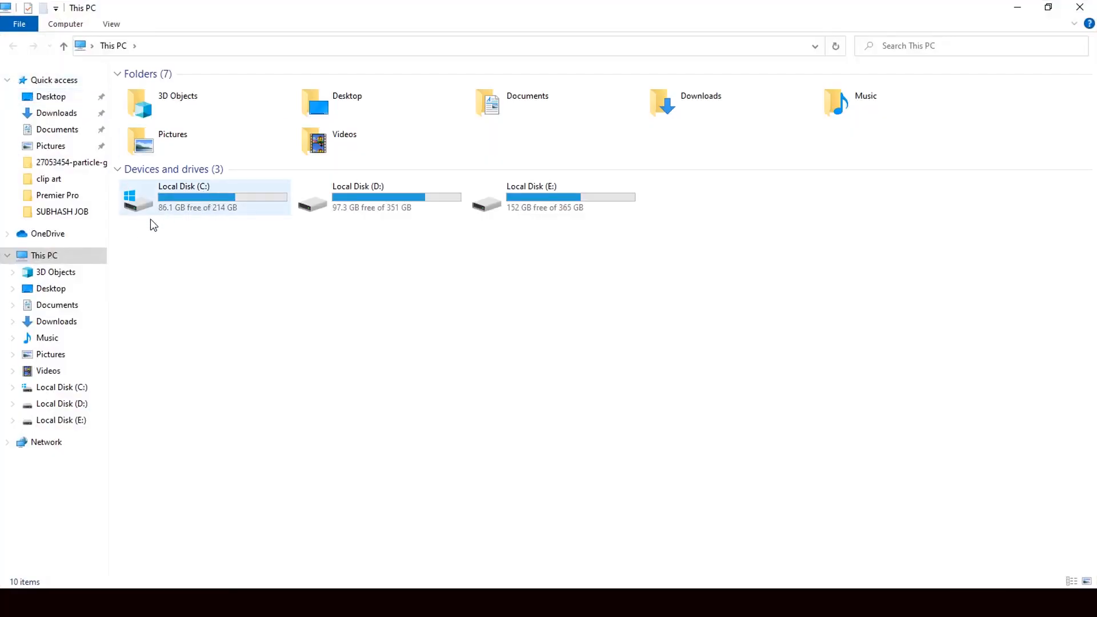
left_click(69, 114)
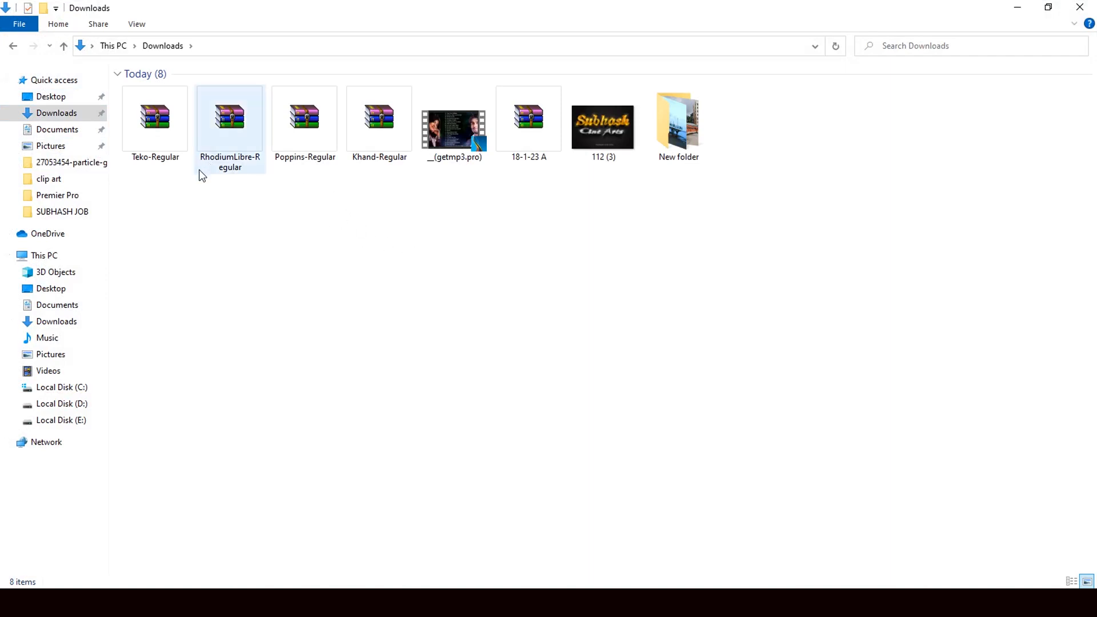
- Extract the Teko-Regular, Poppins-Regular and Khand-Regular archives directly into the Downloads folder
left_click(173, 145)
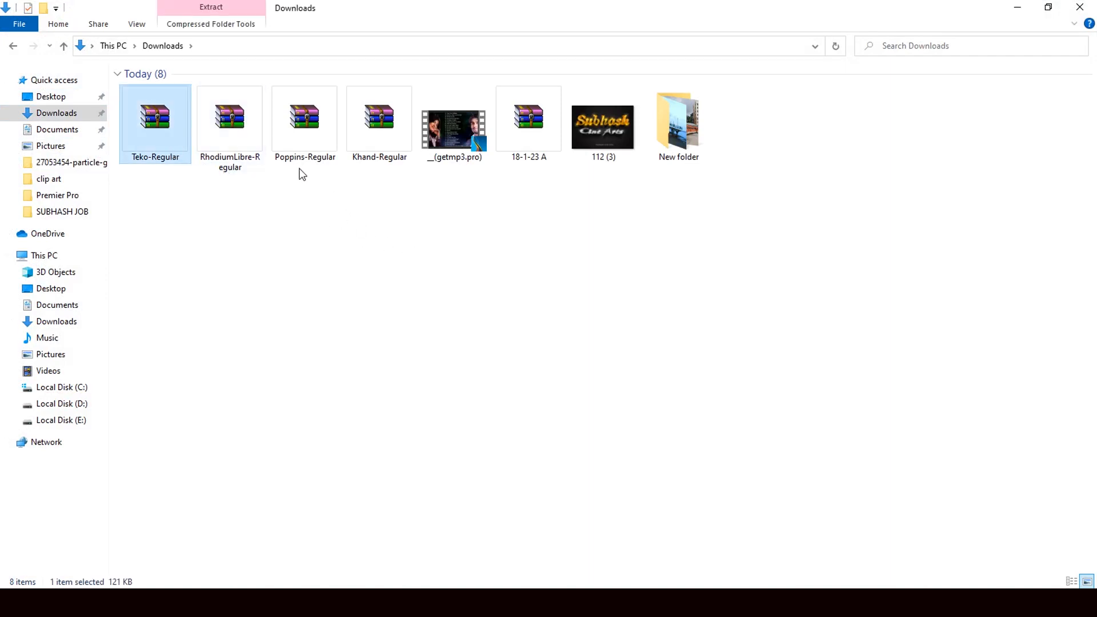
left_click(308, 153, "ctrl")
left_click(392, 153, "ctrl")
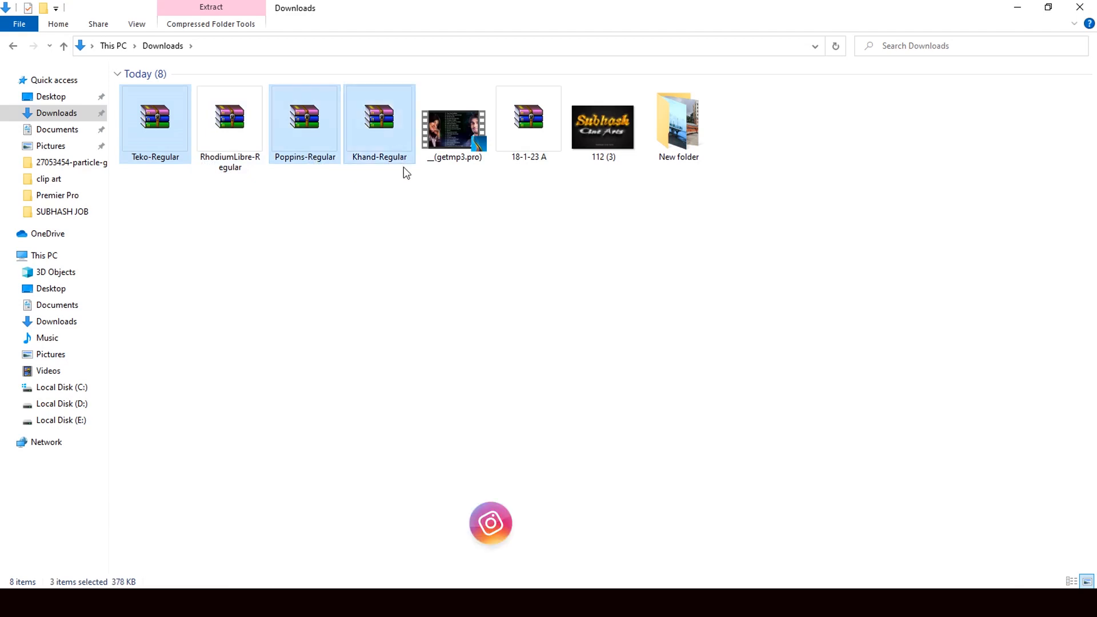
right_click(377, 139)
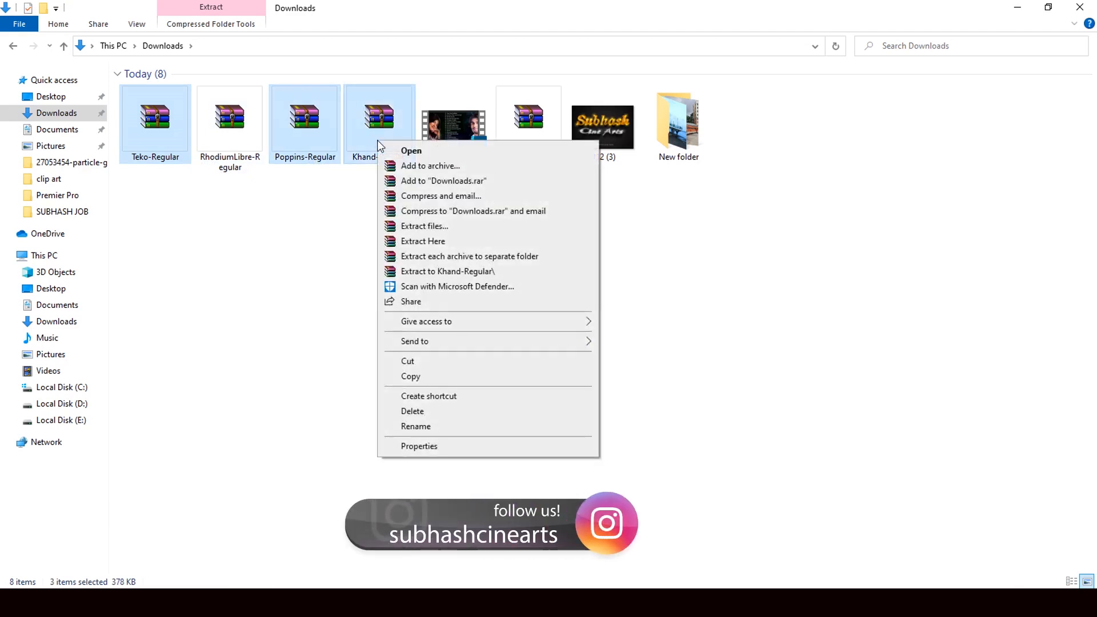
left_click(427, 241)
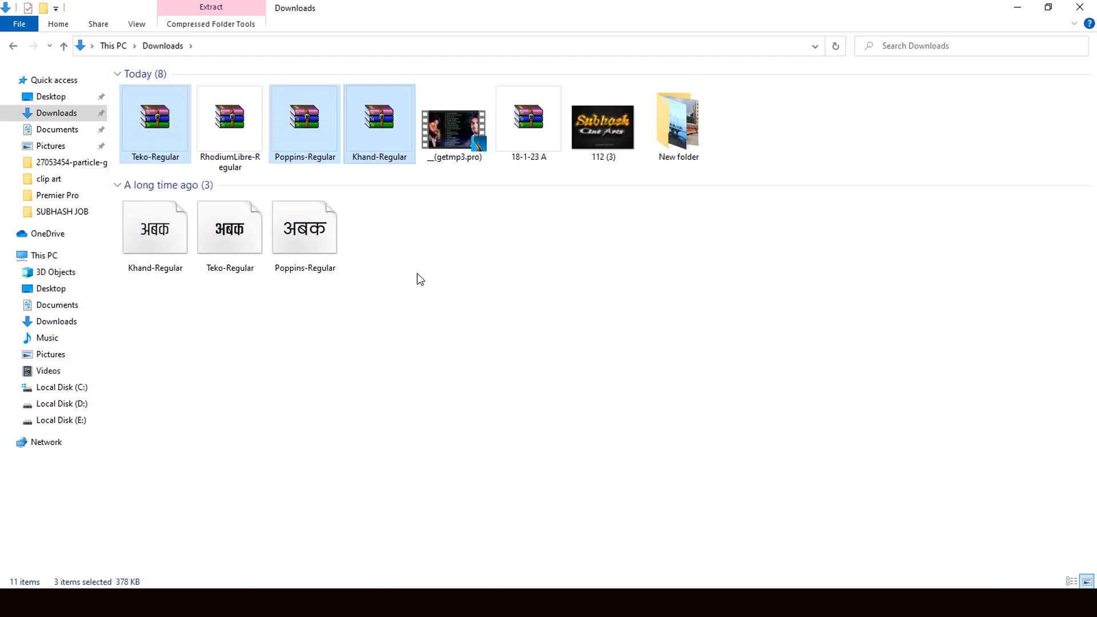
left_click(394, 310)
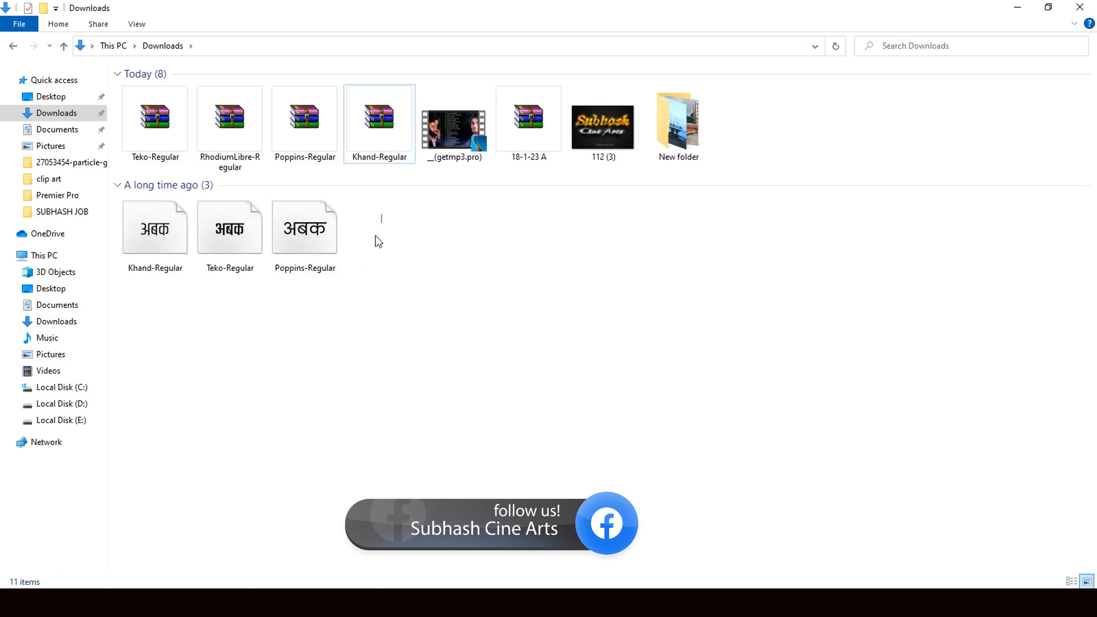
- Install the extracted Khand-Regular, Teko-Regular and Poppins-Regular fonts together, agreeing to replace the already installed Teko Regular
left_click_drag(382, 208, 146, 293)
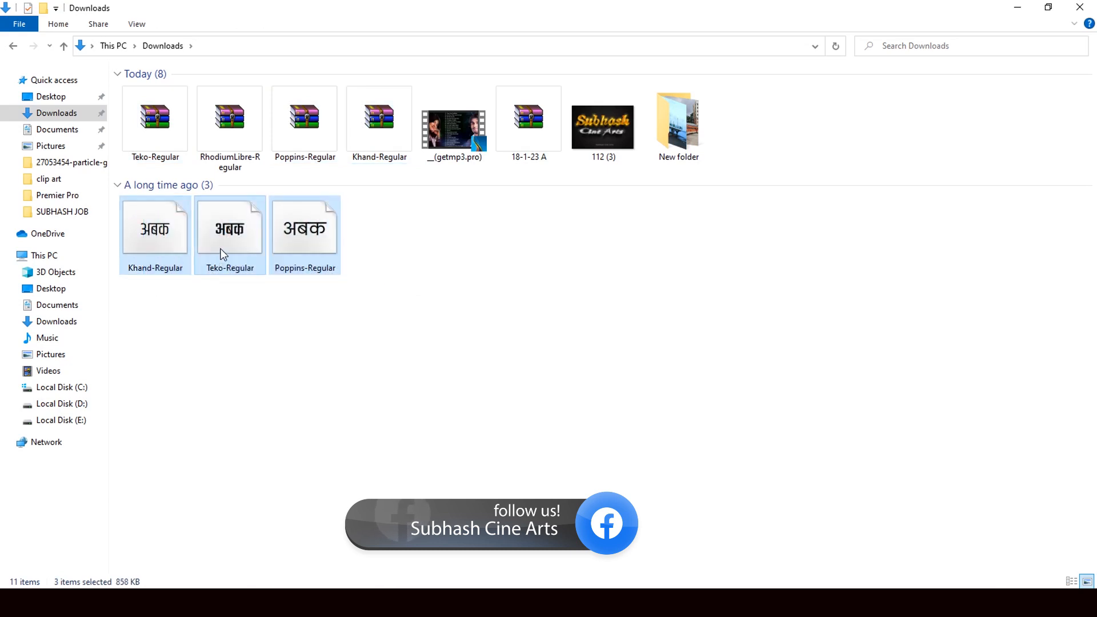
right_click(221, 248)
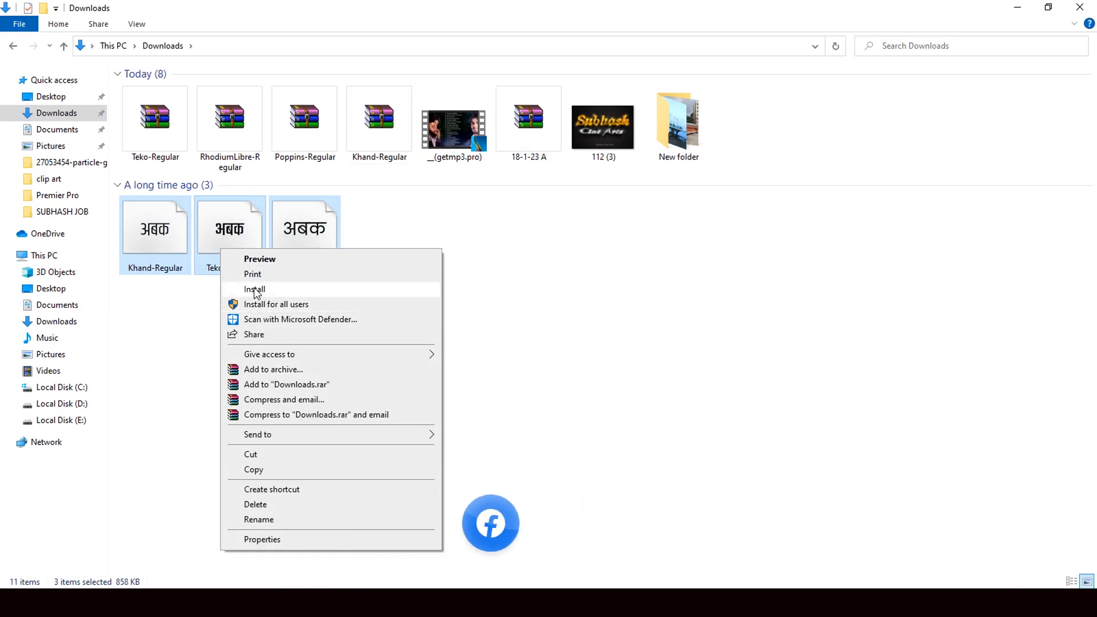
left_click(258, 289)
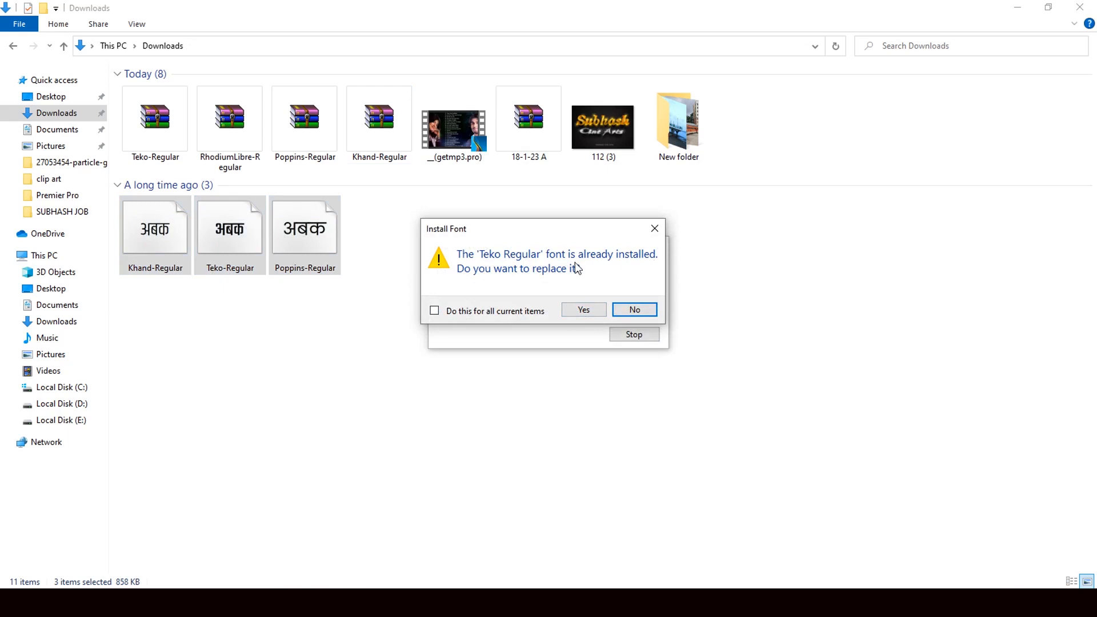
left_click(583, 310)
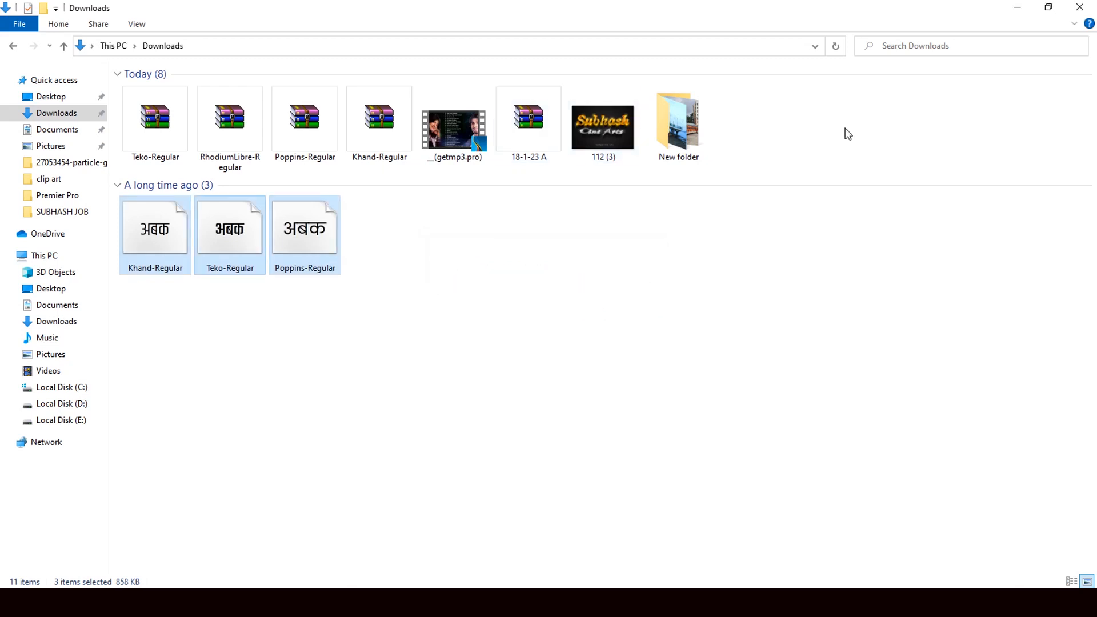
- Minimise the Downloads window and switch to CorelDRAW
left_click(1020, 9)
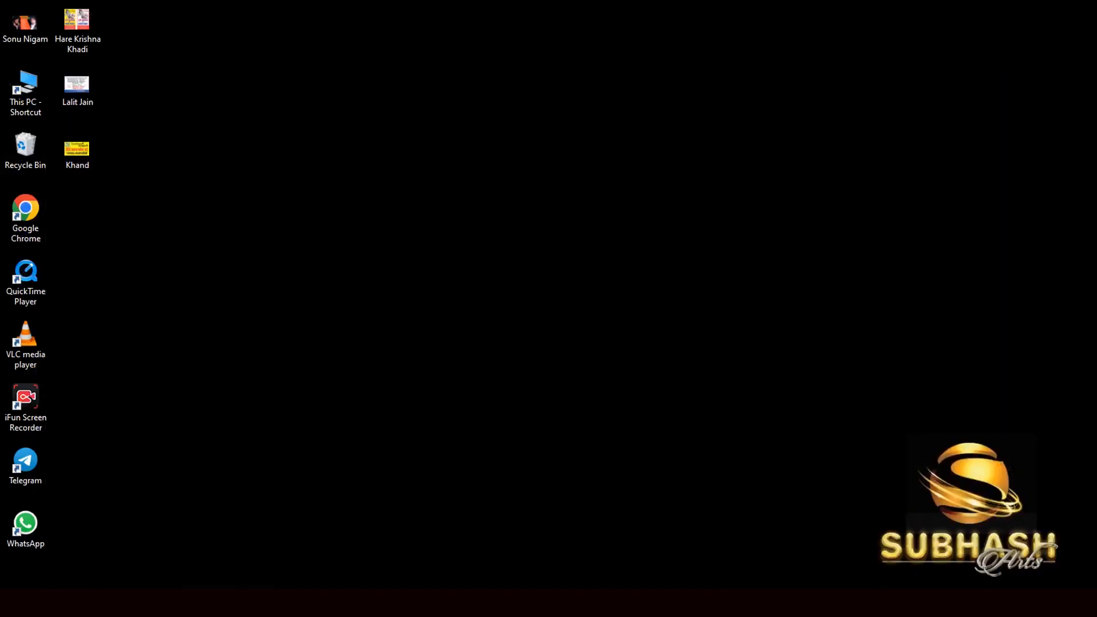
left_click(610, 603)
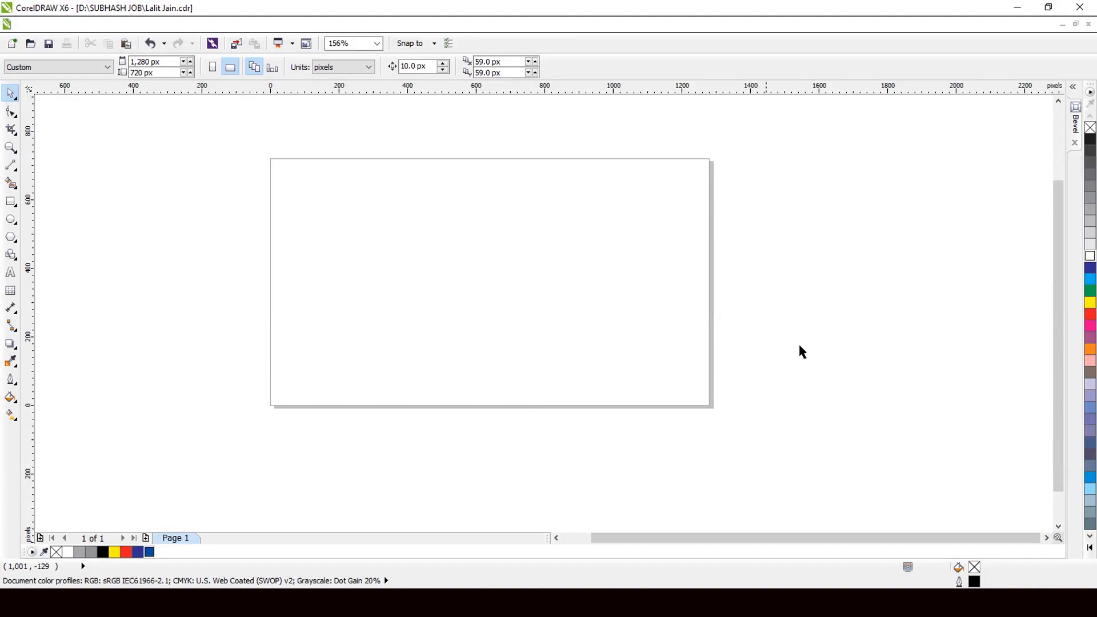
- Switch to Chrome and go back from the Unicode fonts list to the English to Hindi typing page
left_click(642, 603)
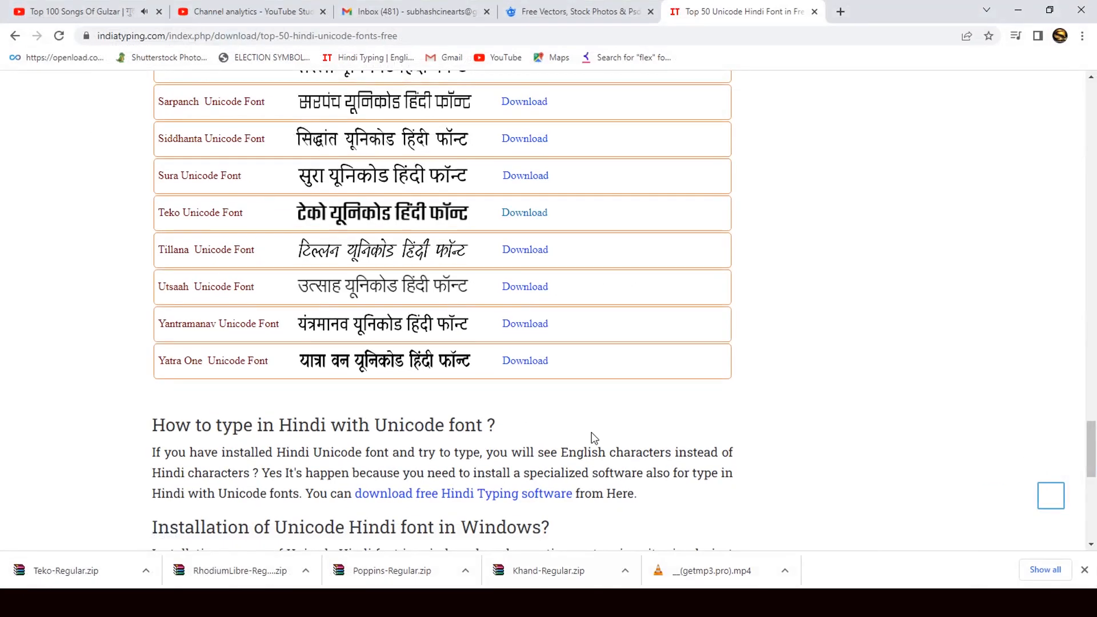
scroll(507, 268, "up", 15)
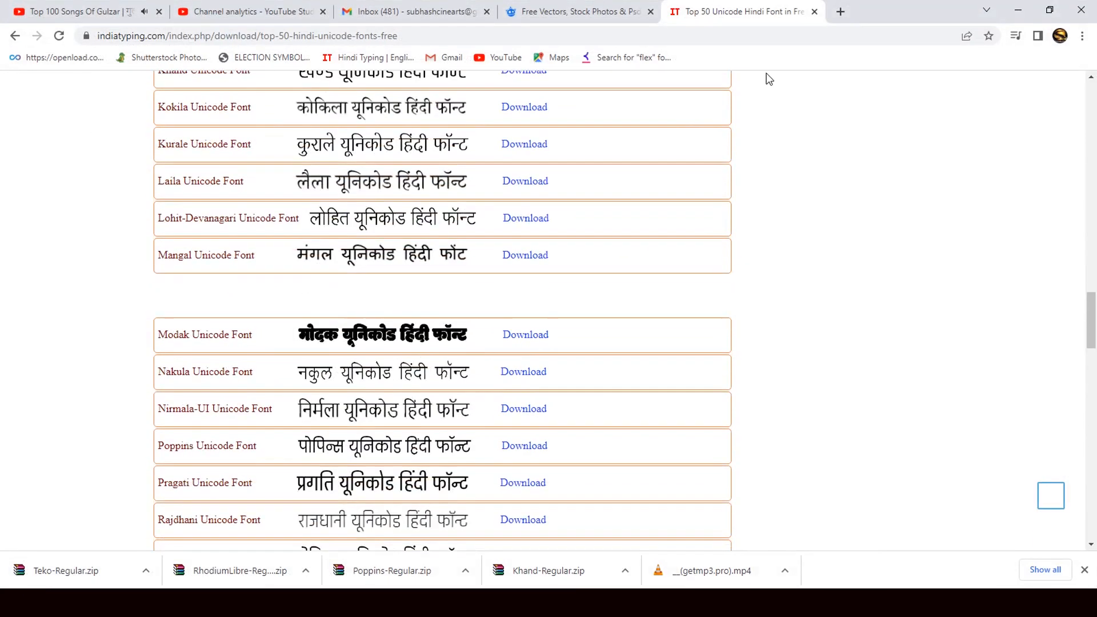
left_click(17, 36)
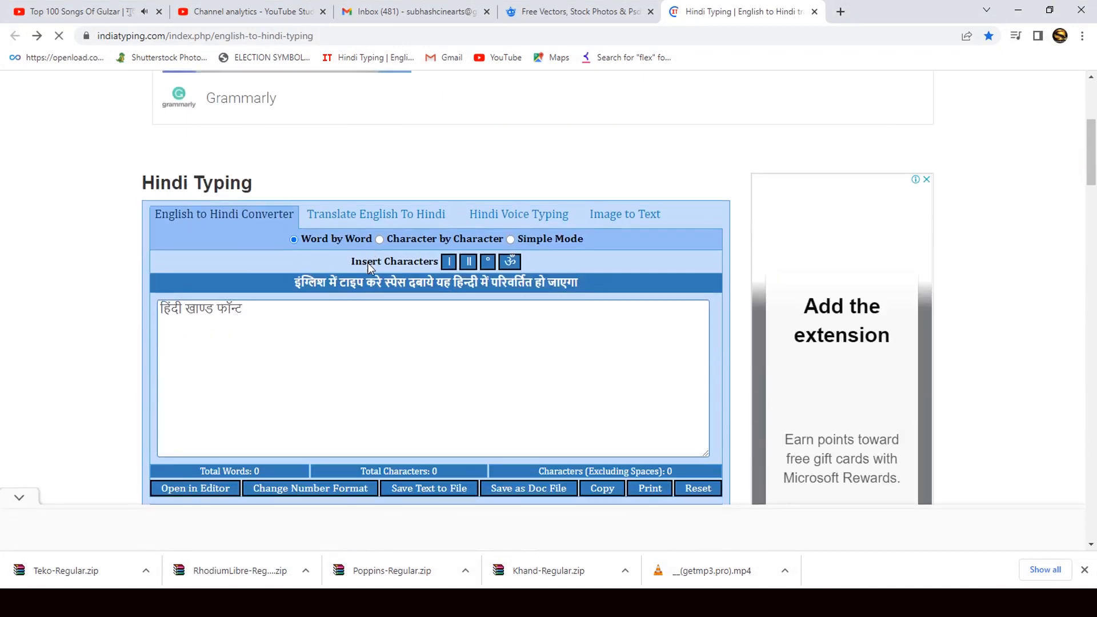
- Replace the converter's existing text with "Hindi khand" in Hindi script, choosing the suggestion खाण्ड for the second word
left_click(263, 236)
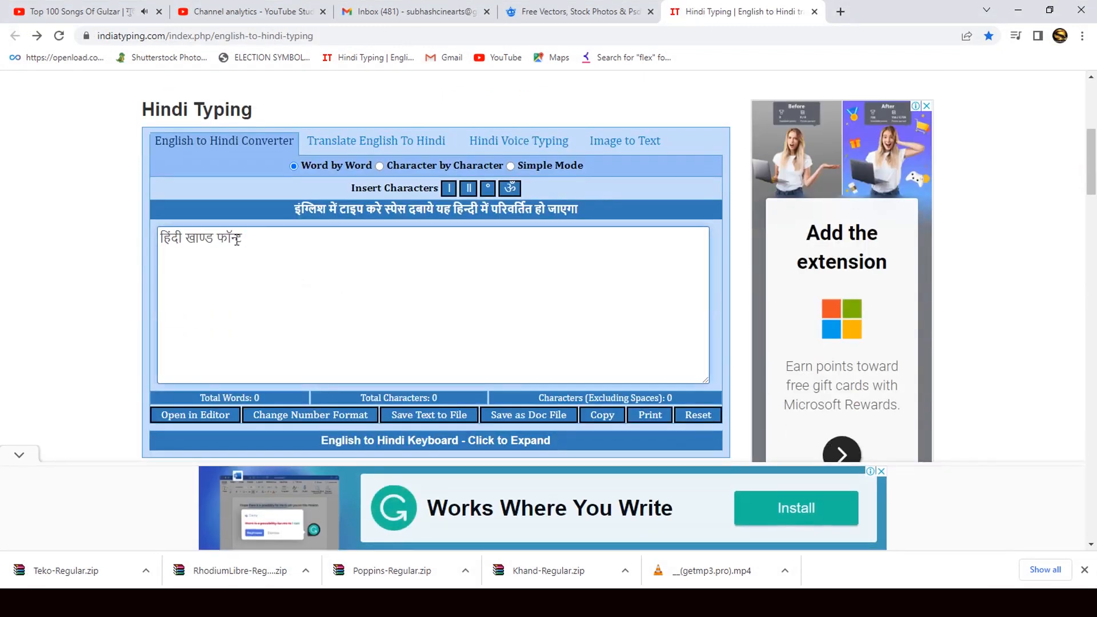
key("ctrl+a")
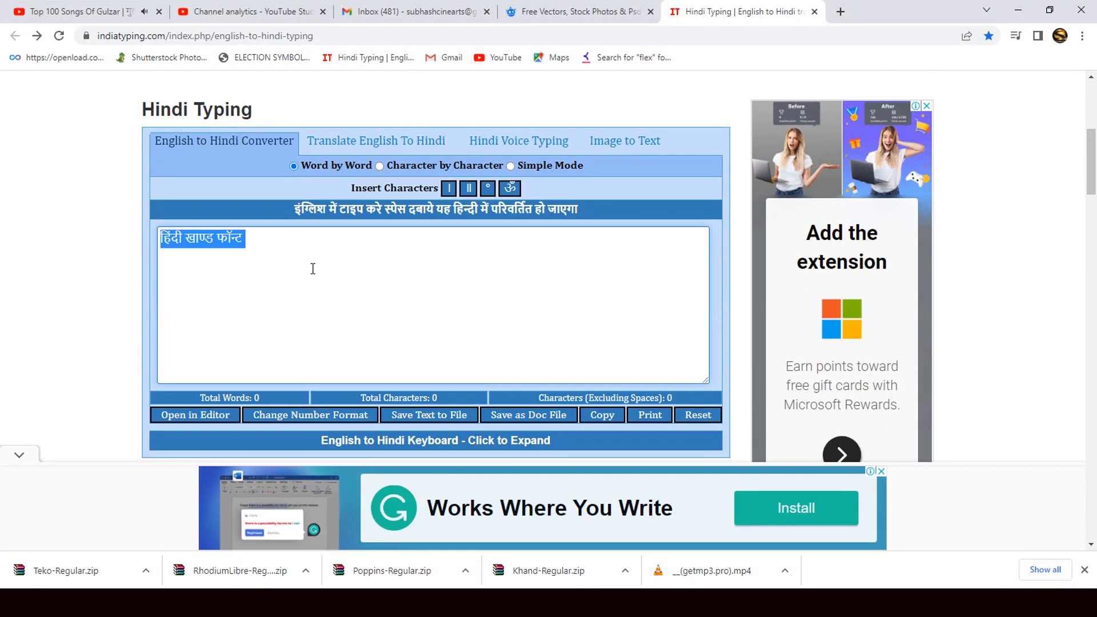
left_click(266, 241)
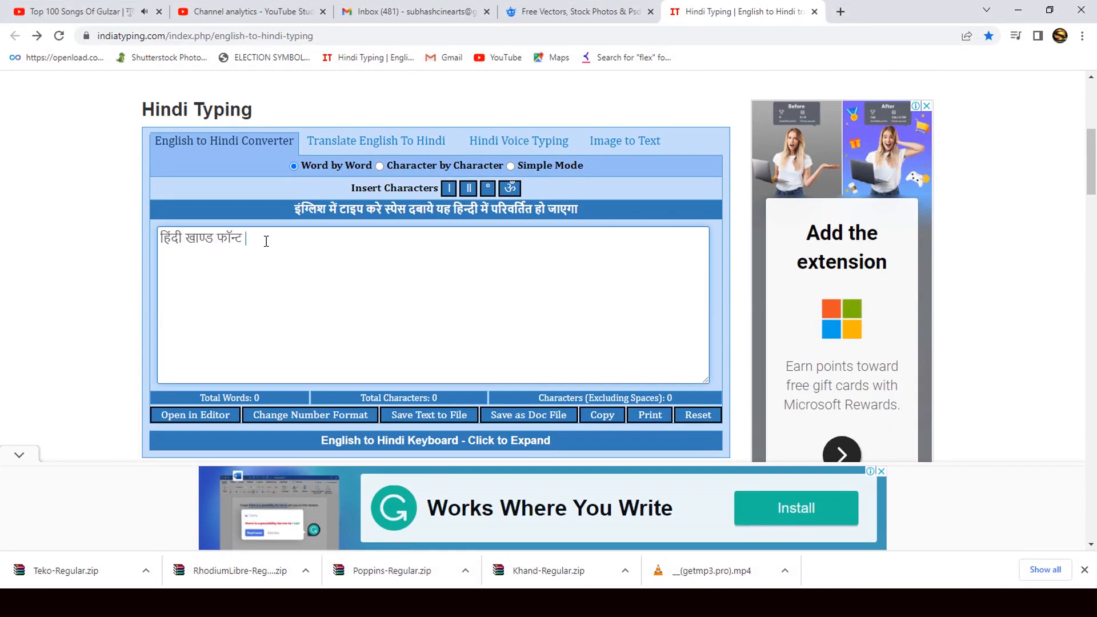
key("ctrl+a")
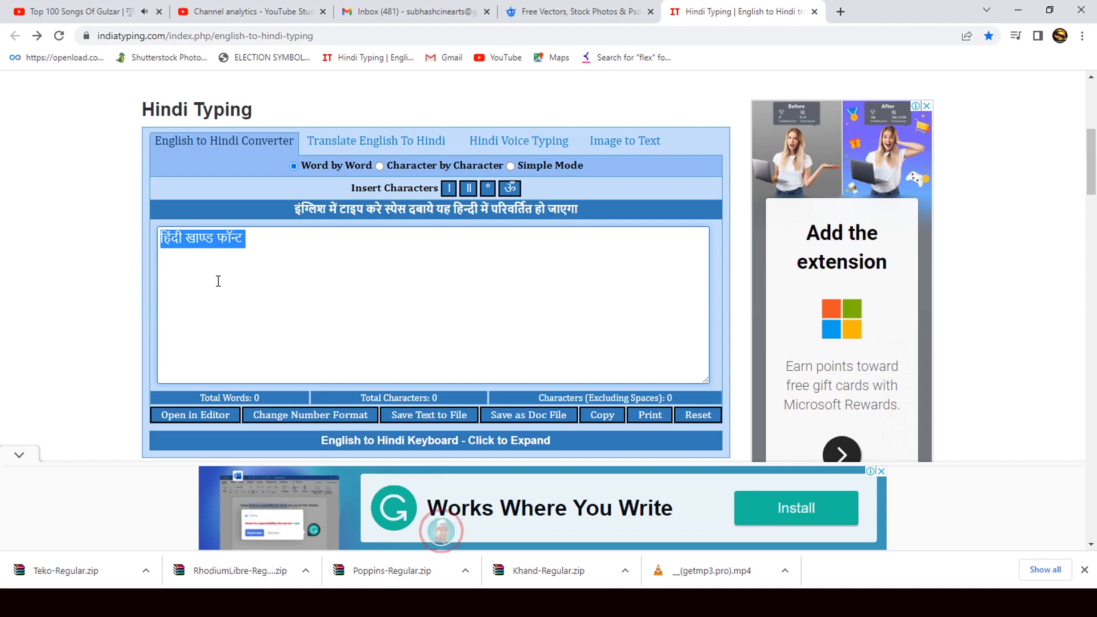
type("Hindi")
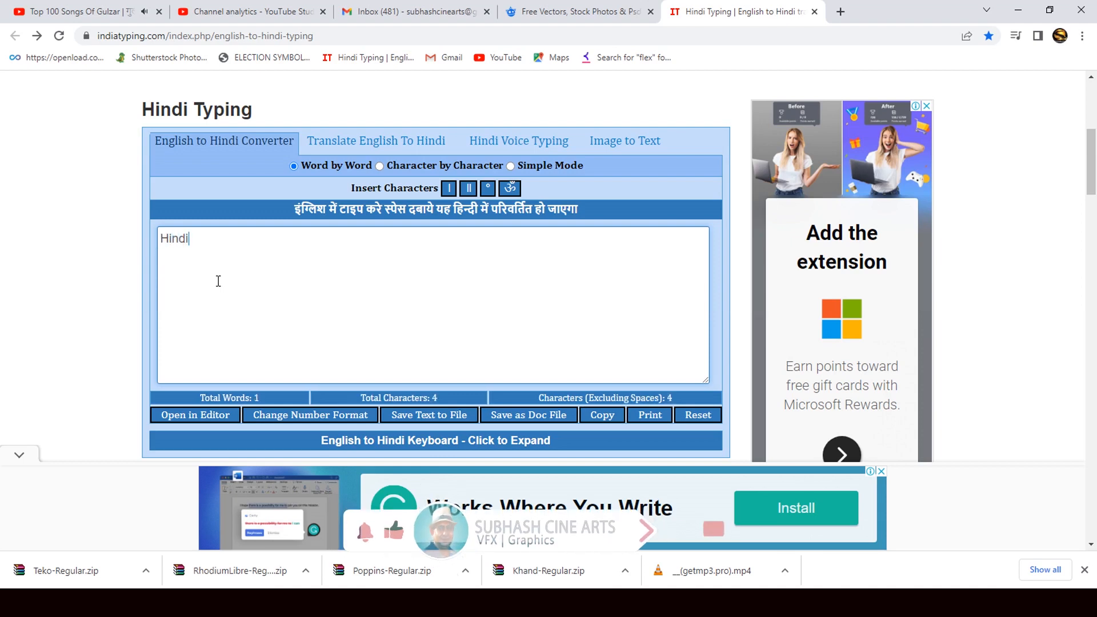
type(" khand")
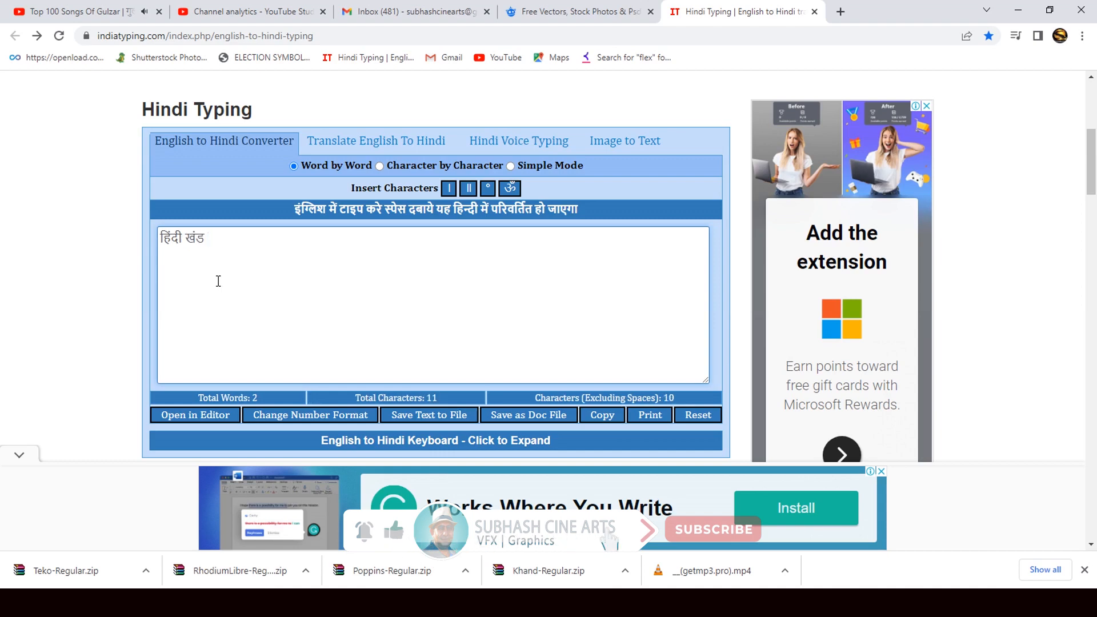
key("BackSpace")
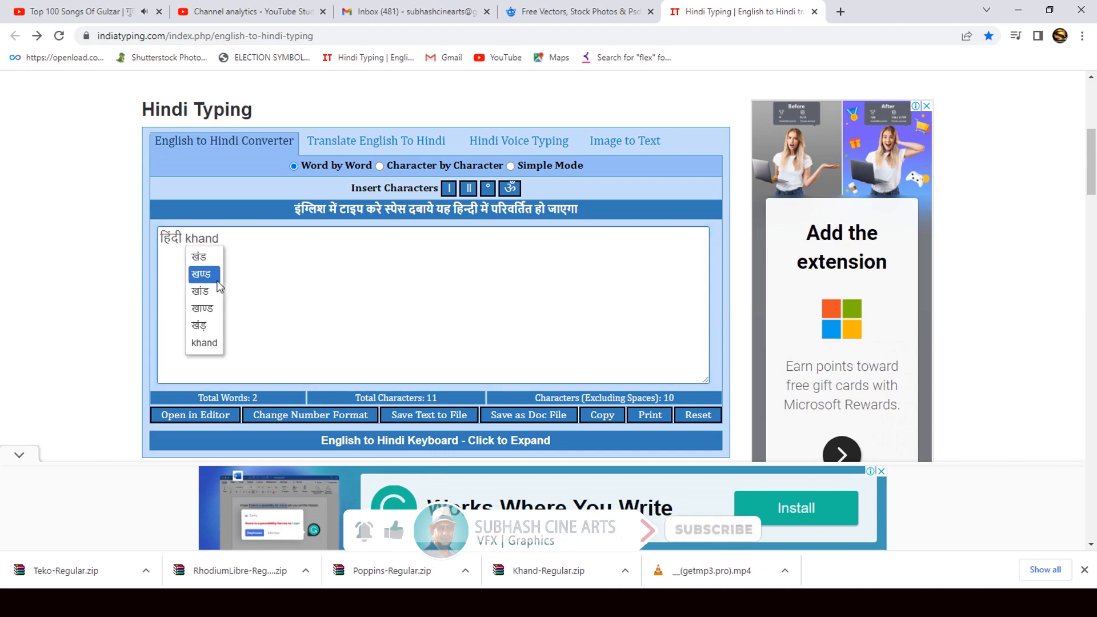
left_click(213, 308)
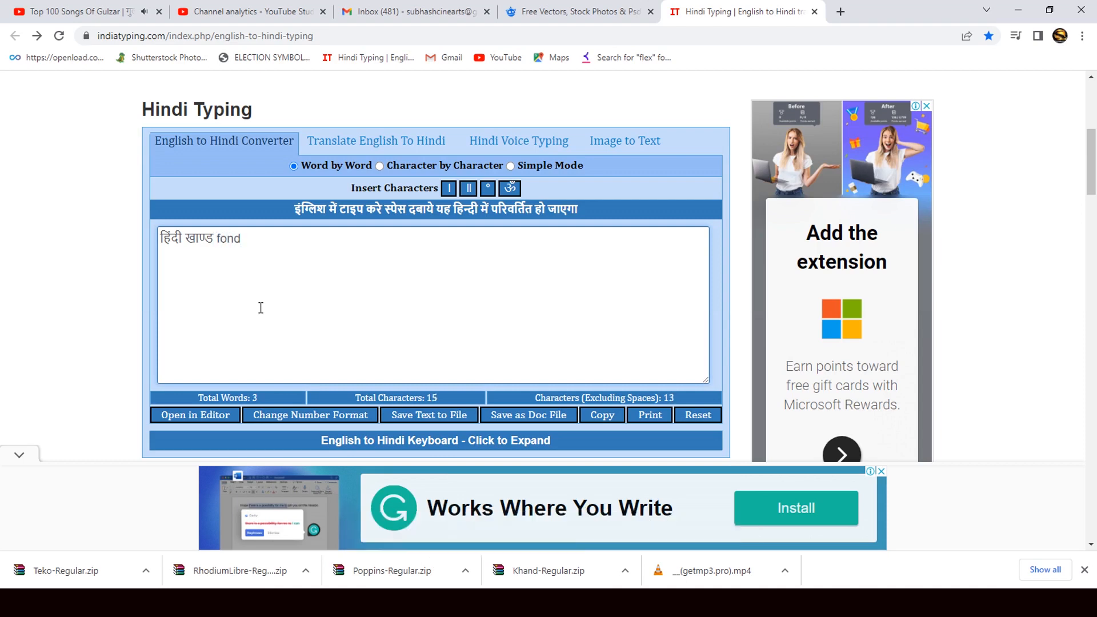
- Continue the line with "font typing karna sikhiye", converted so that it reads हिंदी खाण्ड फॉण्ट टाइपिंग करना सीखिए
type("font")
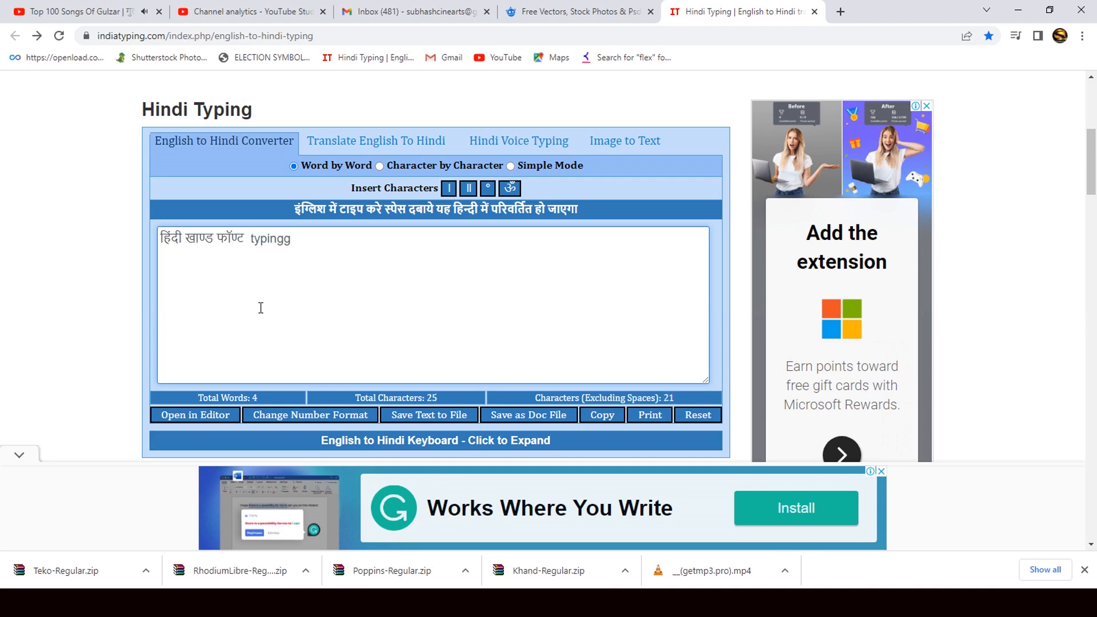
key("BackSpace")
type("karna ")
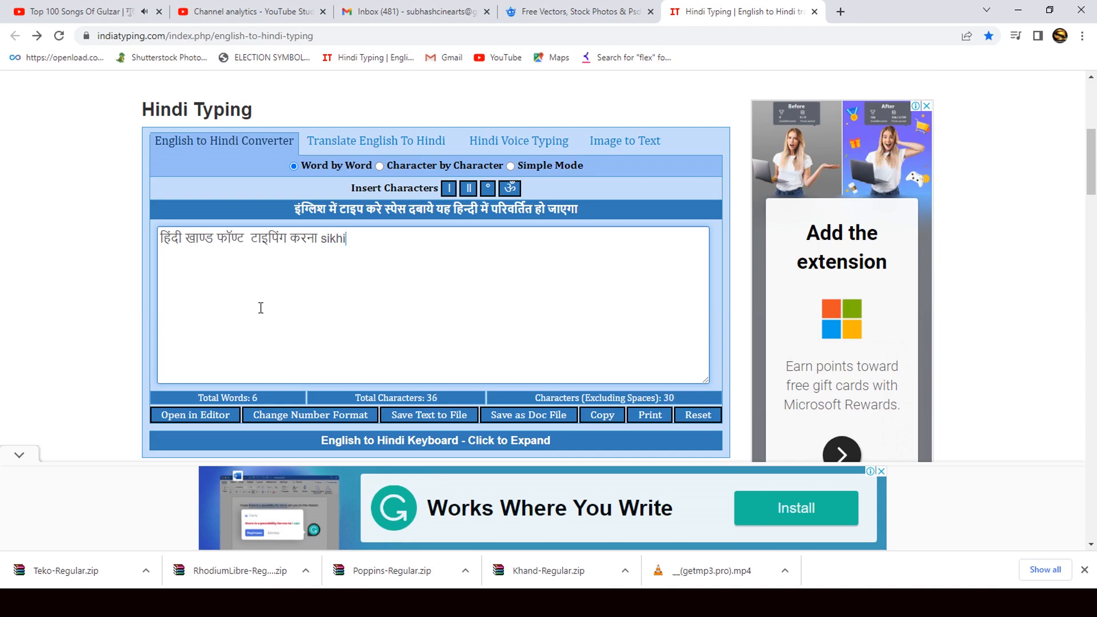
type("sikhiye")
- Copy the entire Hindi sentence from the converter and switch back to CorelDRAW
key("ctrl+a")
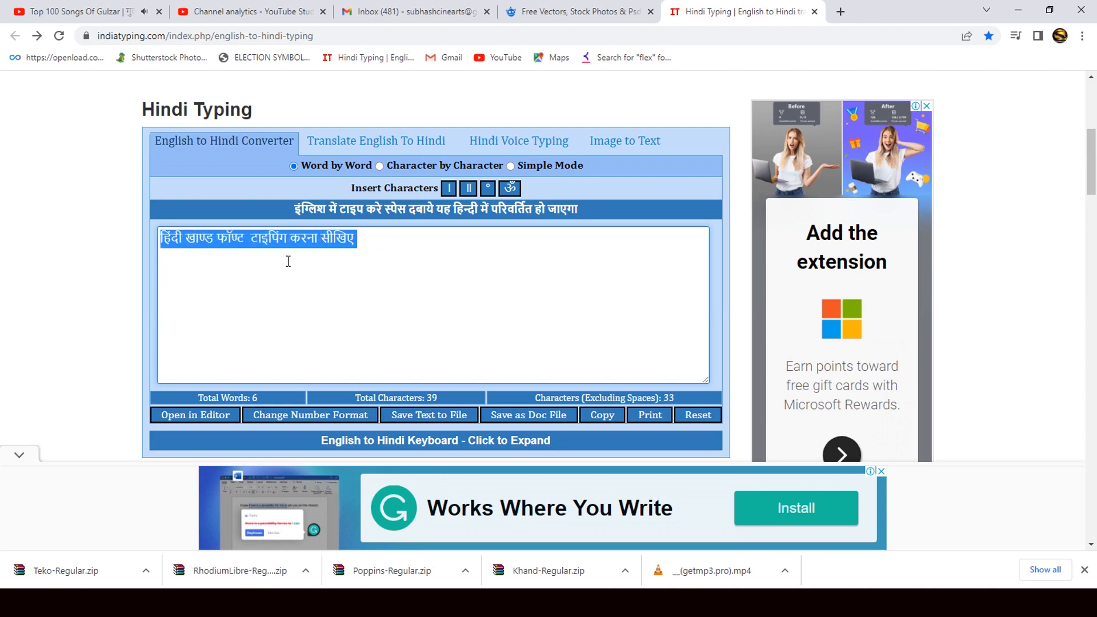
right_click(289, 243)
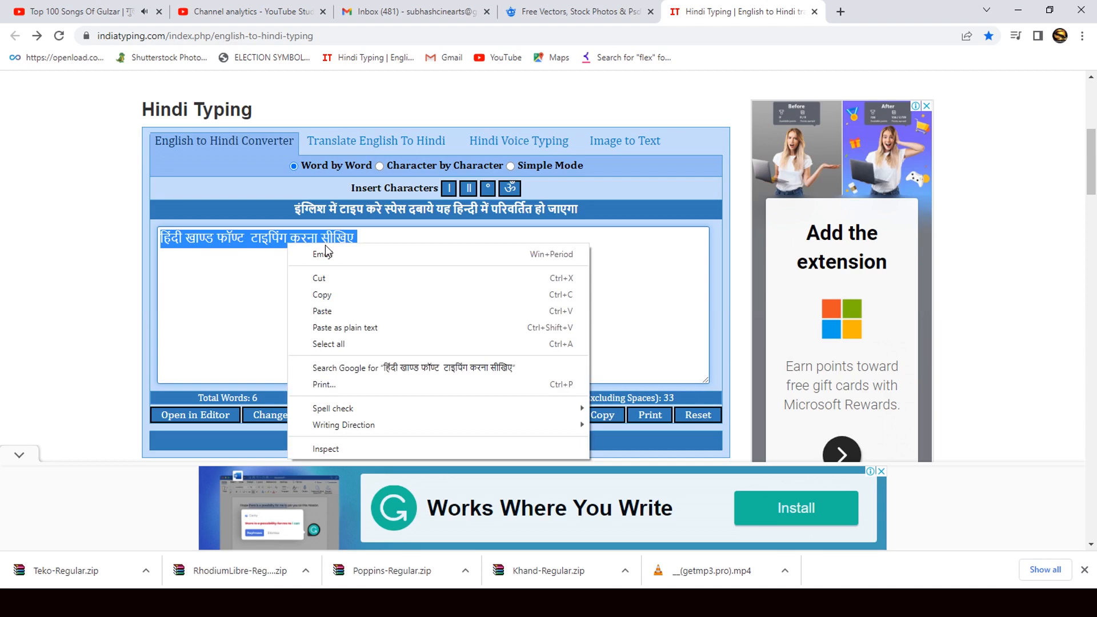
left_click(323, 295)
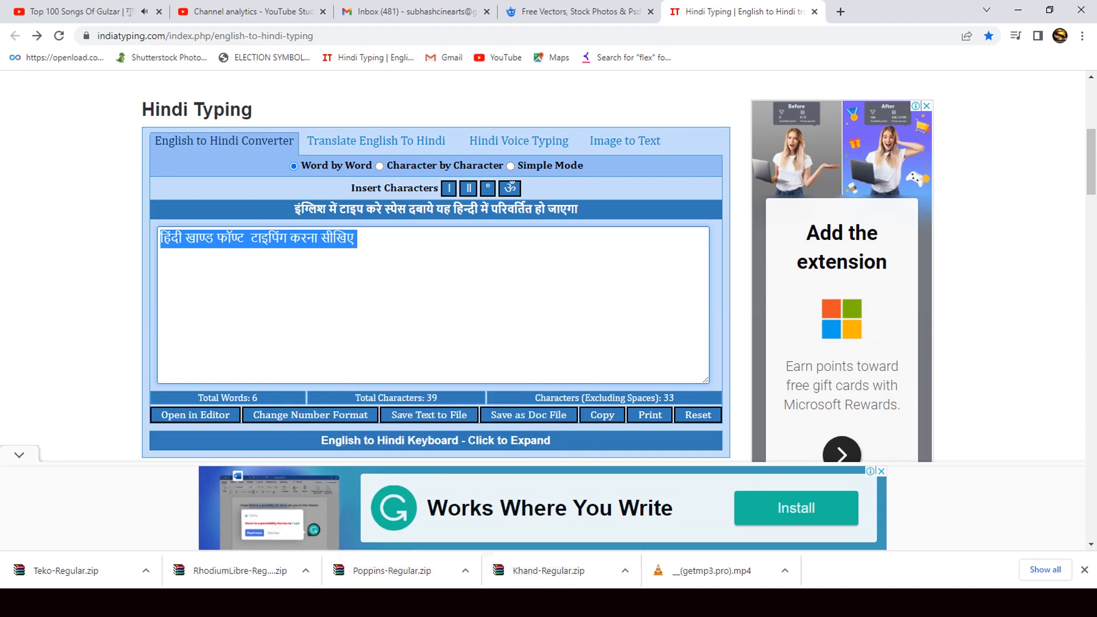
left_click(522, 602)
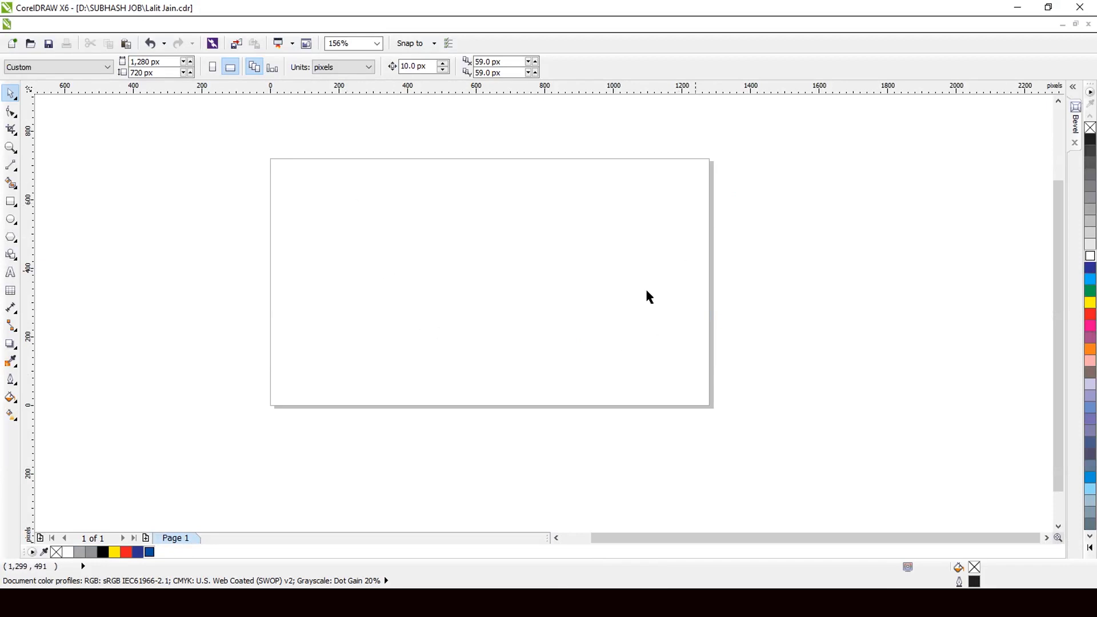
- Paste the copied Hindi sentence as artistic text on the page, starting at about x 289 px, y 443 px
left_click(10, 272)
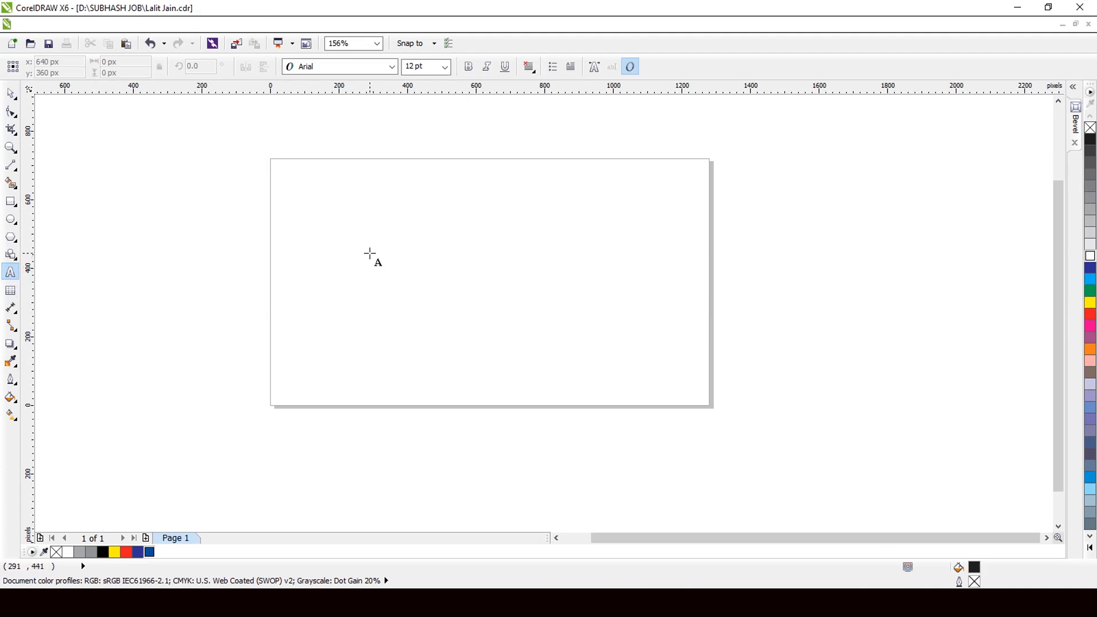
left_click(369, 253)
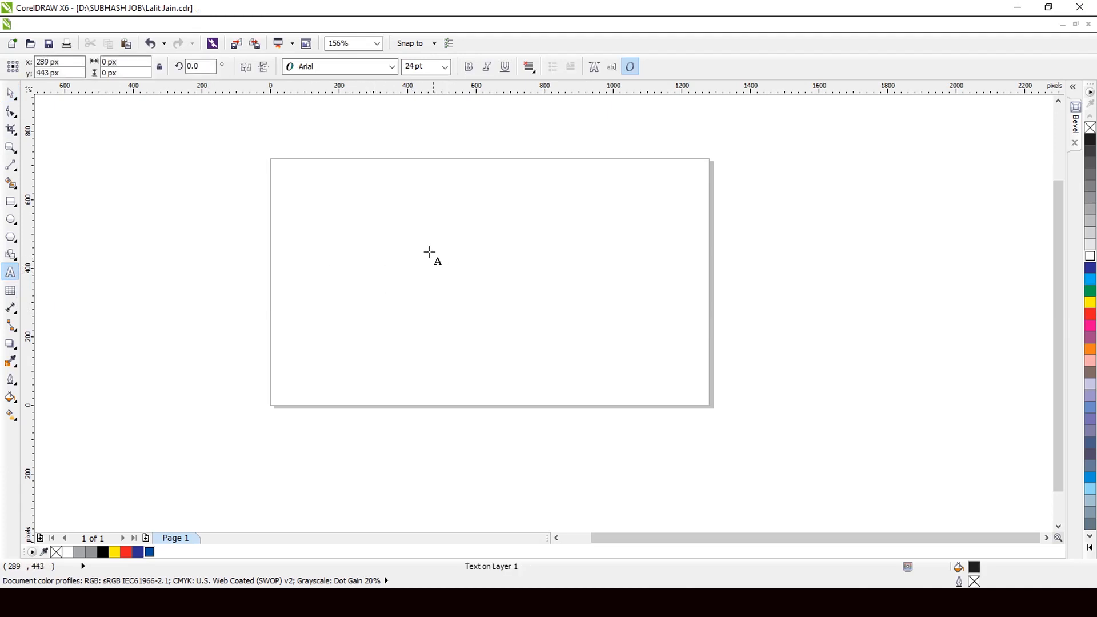
right_click(376, 245)
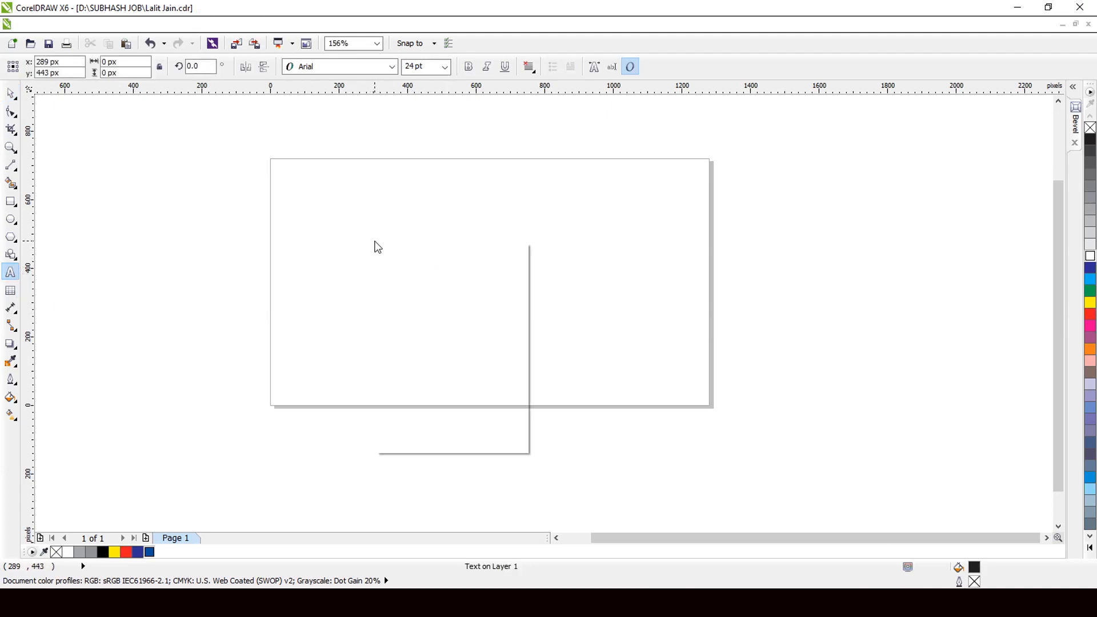
left_click(366, 230)
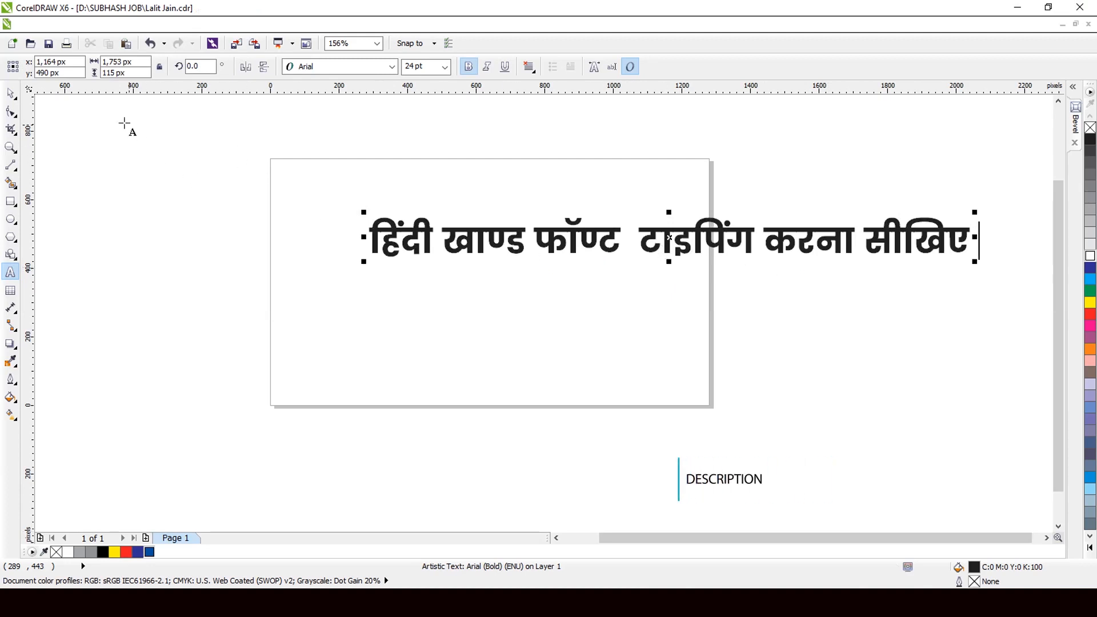
- Shrink the Hindi text to about 20.6 pt and move it so that it begins just inside the page's left edge
left_click(10, 92)
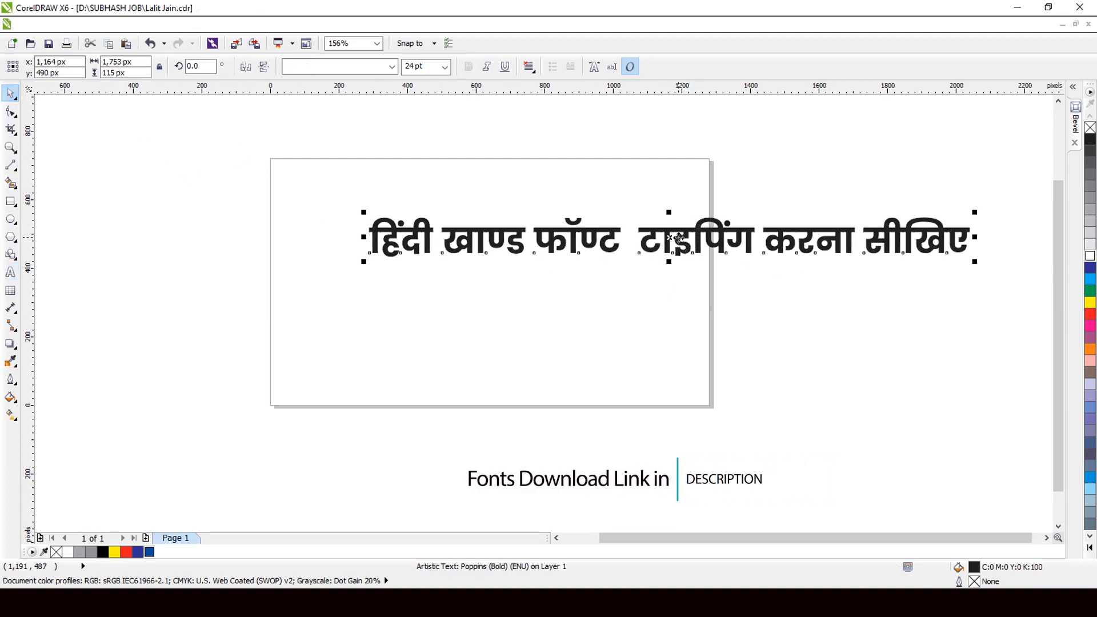
left_click_drag(664, 229, 506, 251)
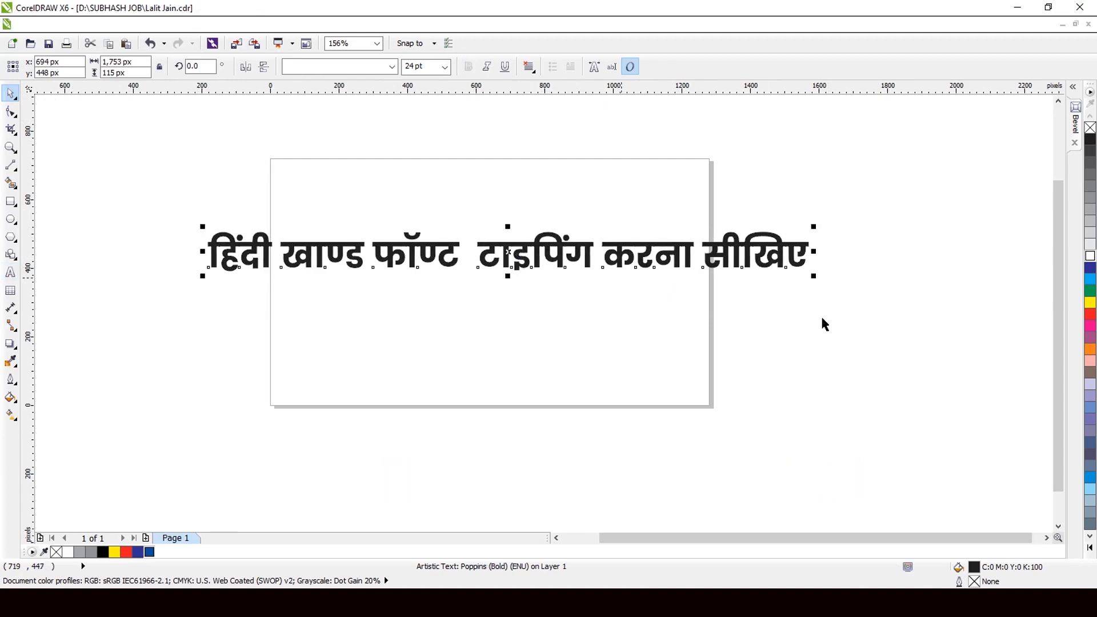
left_click_drag(816, 279, 730, 273)
left_click_drag(482, 256, 560, 257)
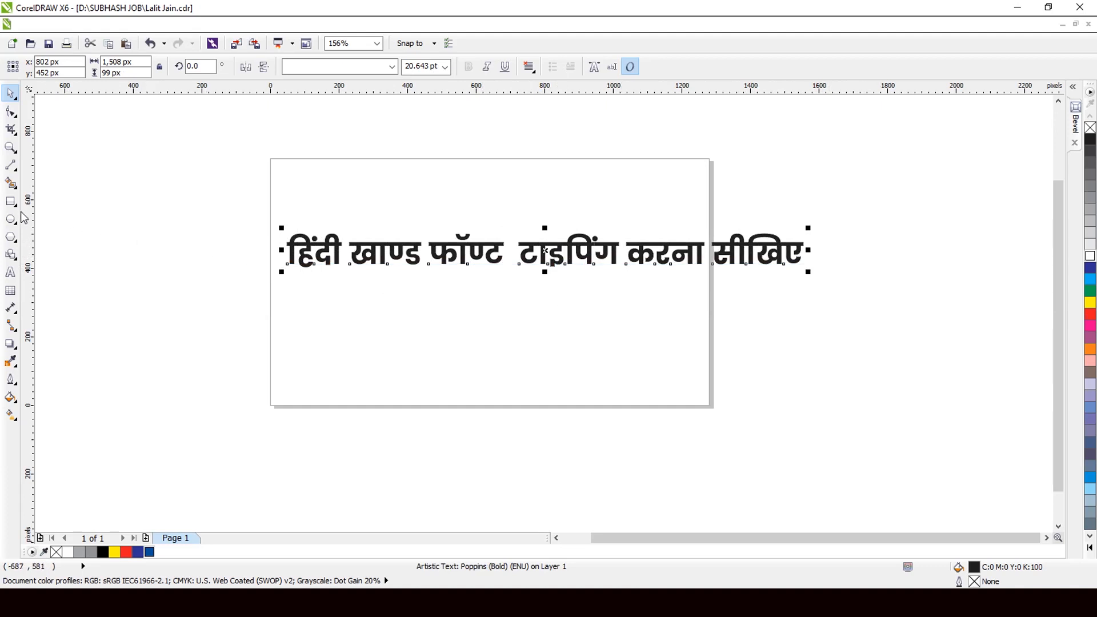
- Break the Hindi sentence into two lines before the word टाइपिंग and finish editing the text
left_click(11, 273)
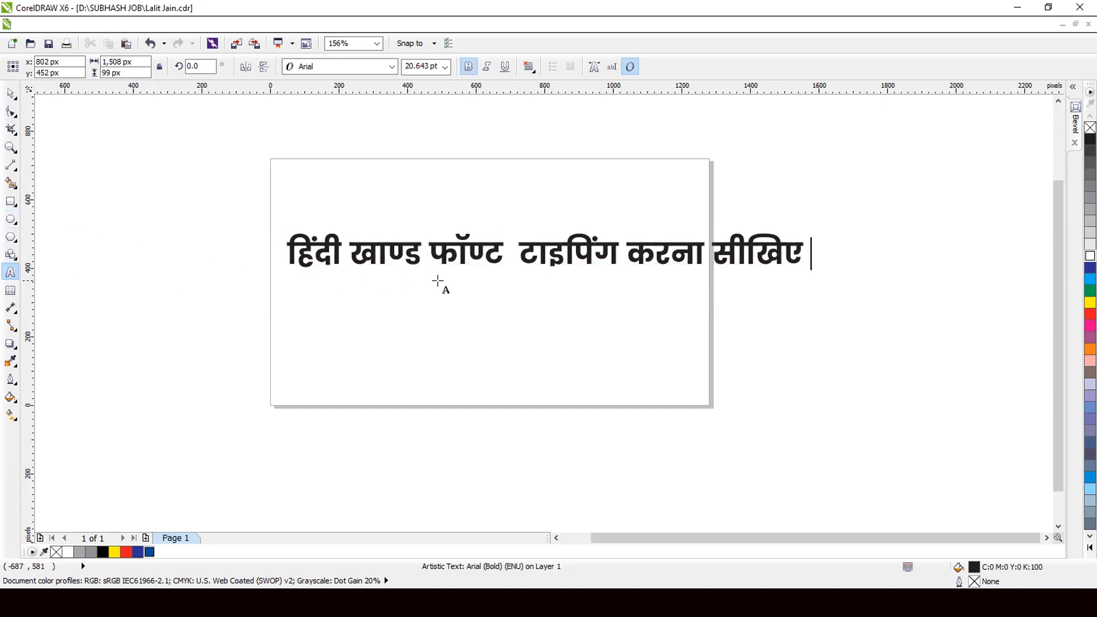
left_click(518, 253)
key("Return")
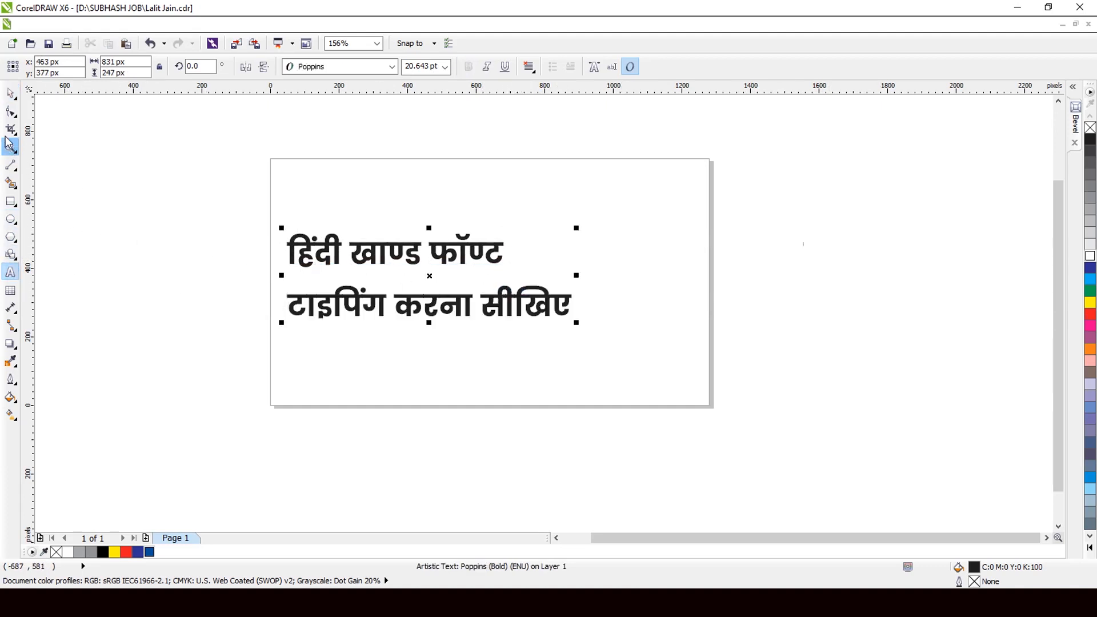
left_click(11, 93)
- Enlarge the two-line Hindi text proportionally to about 29.1 pt so it nearly fills the page width
scroll(526, 366, "down", 1)
scroll(620, 242, "up", 1)
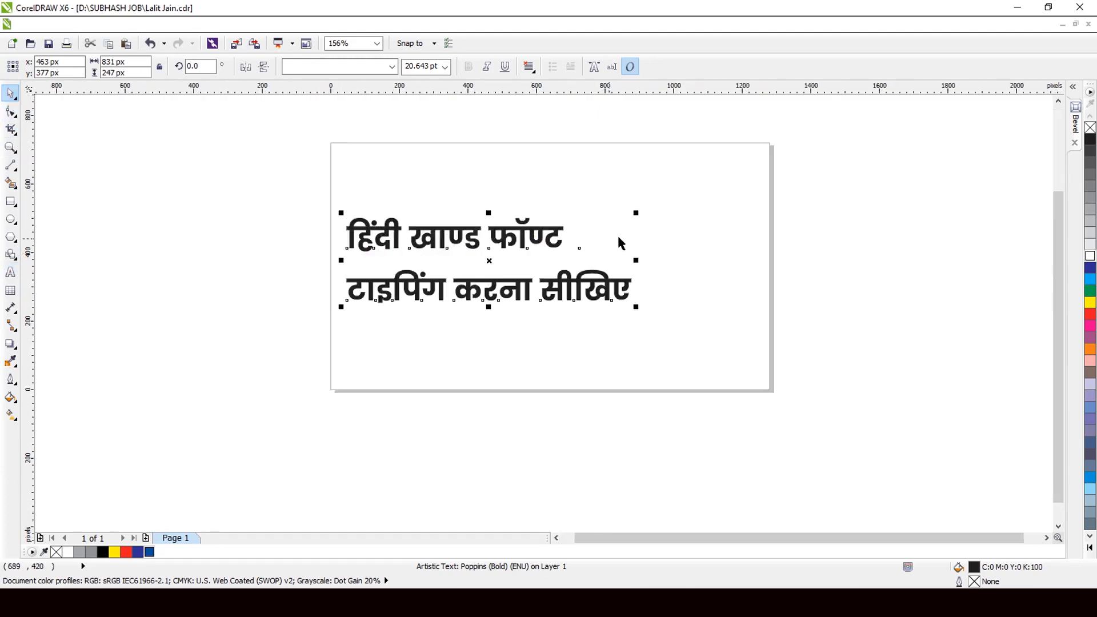
left_click_drag(635, 212, 731, 175)
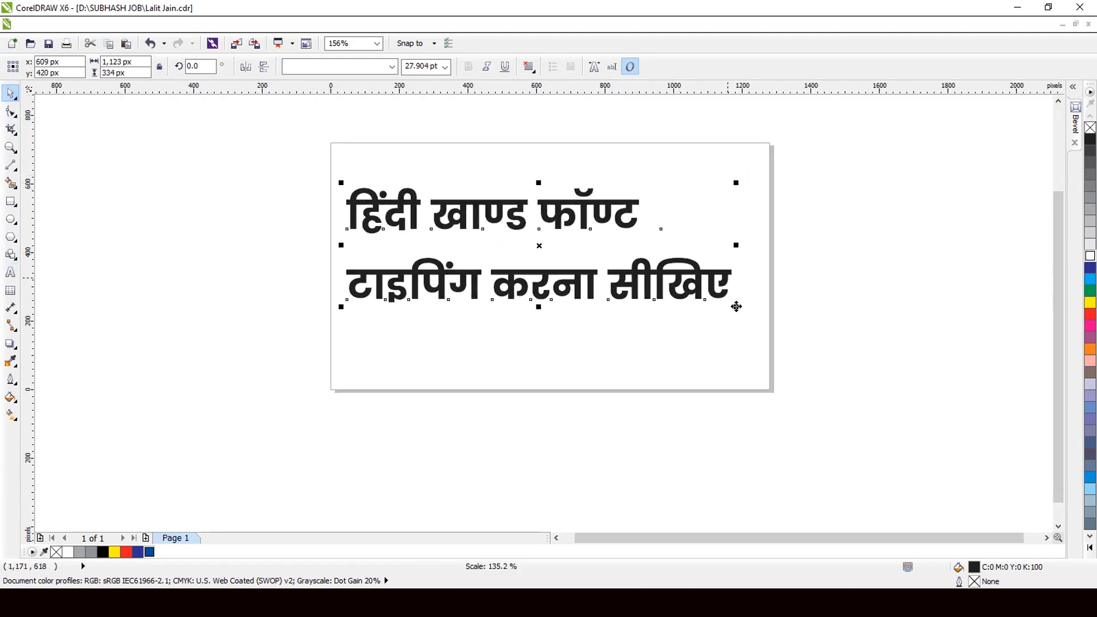
left_click_drag(735, 305, 755, 323)
- Change the font of the two-line Hindi text to Khand SemiBold
scroll(563, 224, "up", 2)
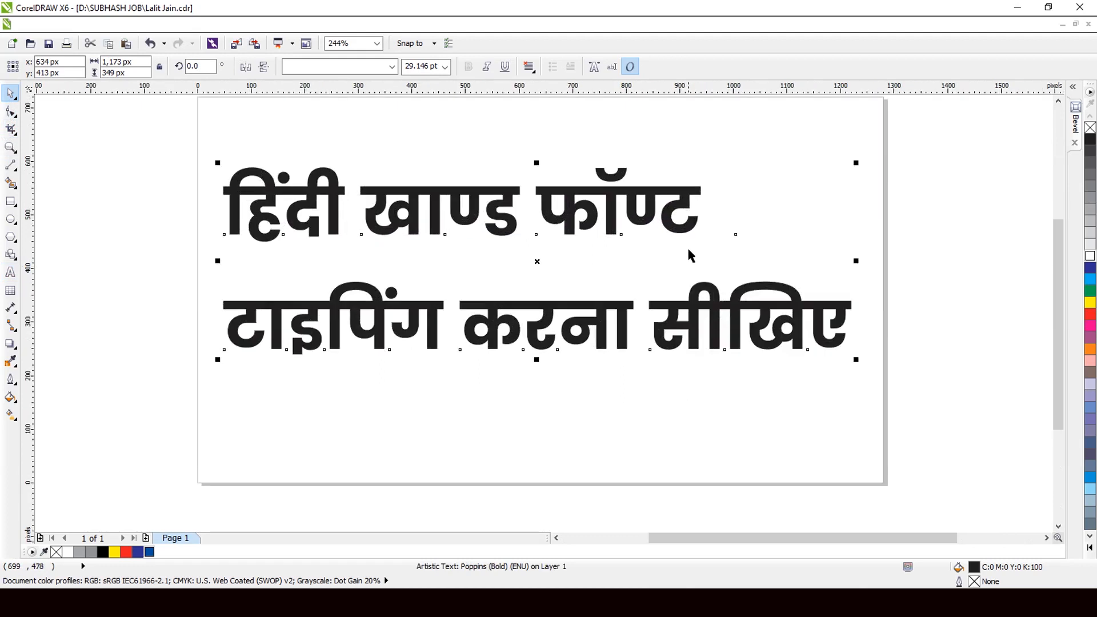
scroll(687, 245, "down", 3)
scroll(362, 177, "up", 2)
left_click(333, 66)
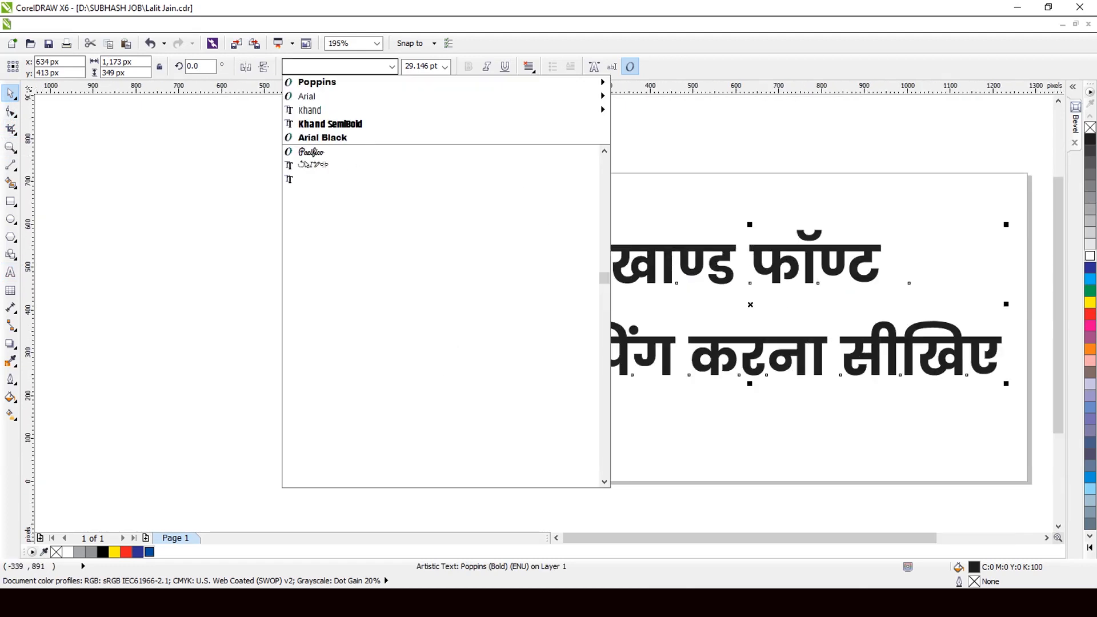
left_click(375, 130)
- Change the font of the two-line Hindi text to Khand in its Bold style
scroll(607, 317, "up", 2)
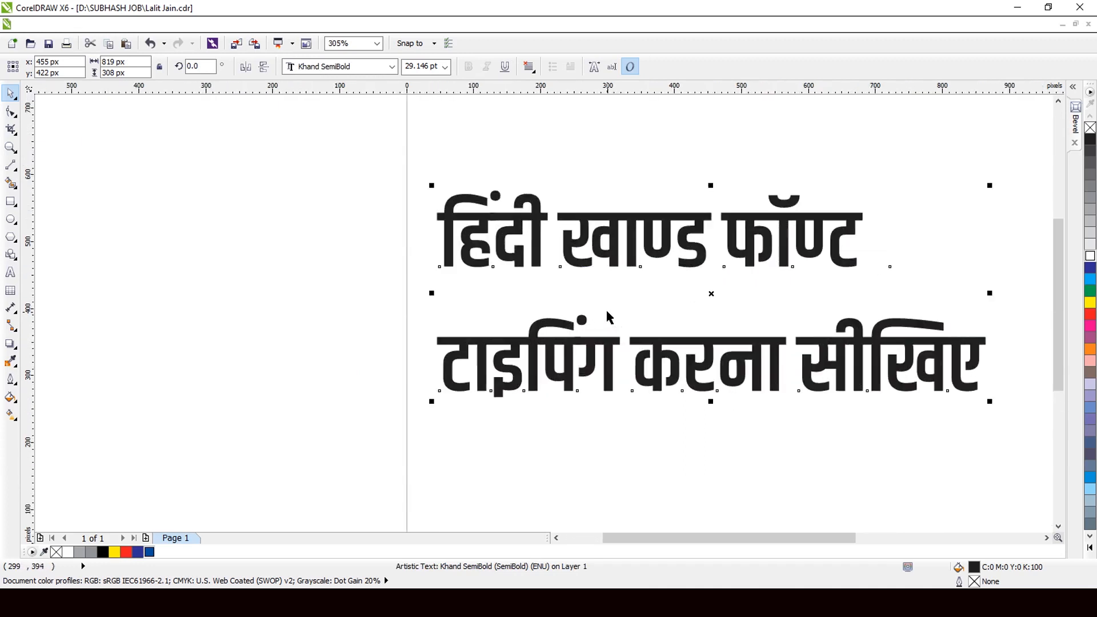
left_click(392, 66)
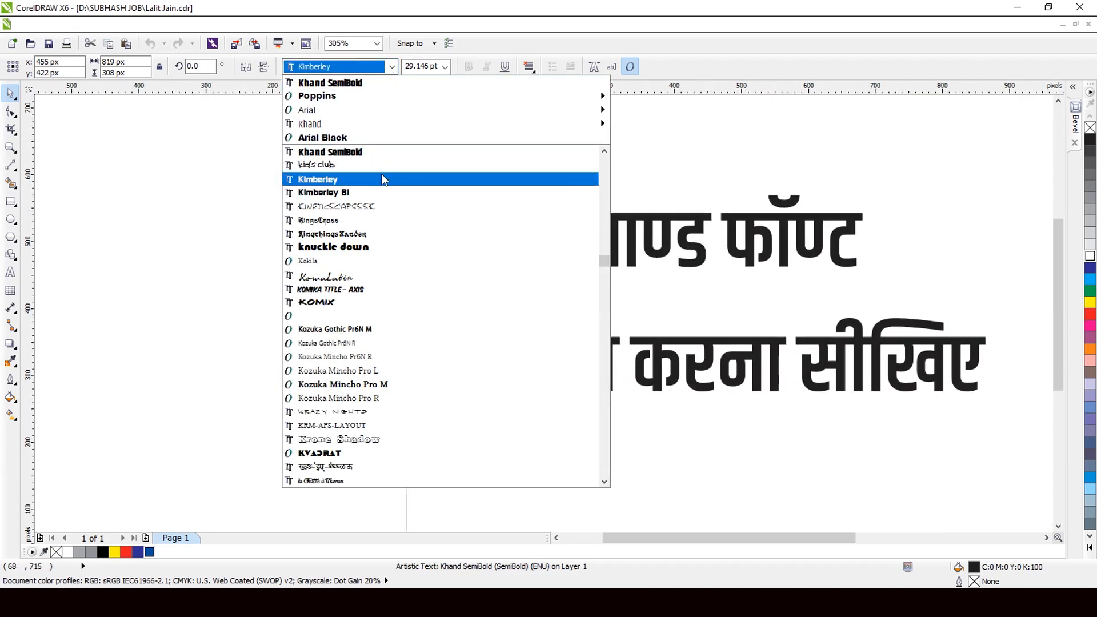
scroll(379, 183, "up", 2)
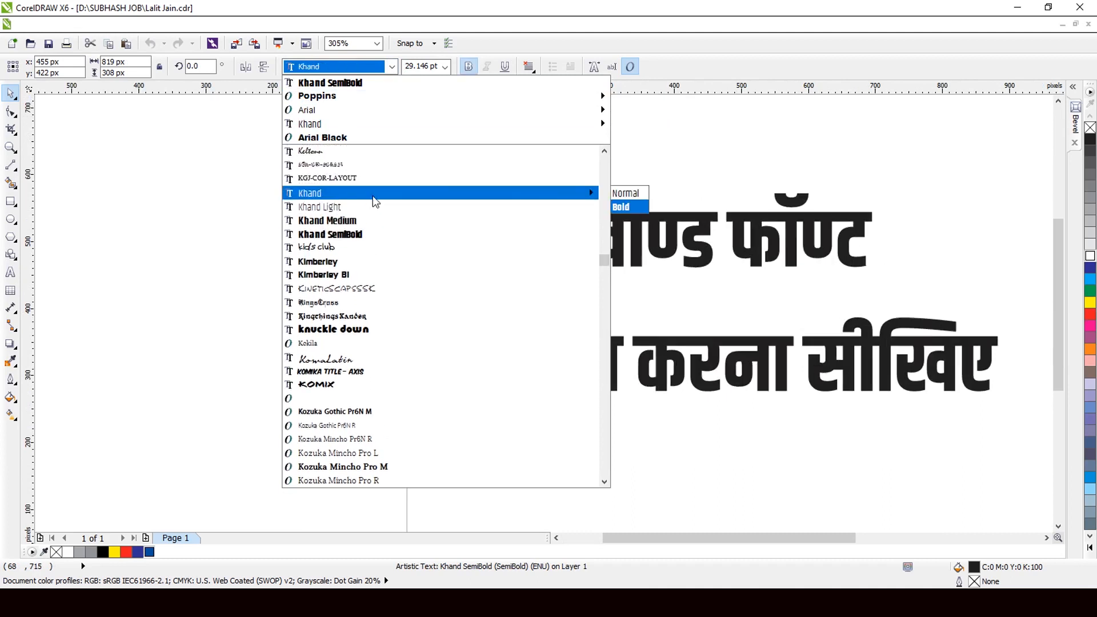
left_click(372, 195)
left_click(379, 67)
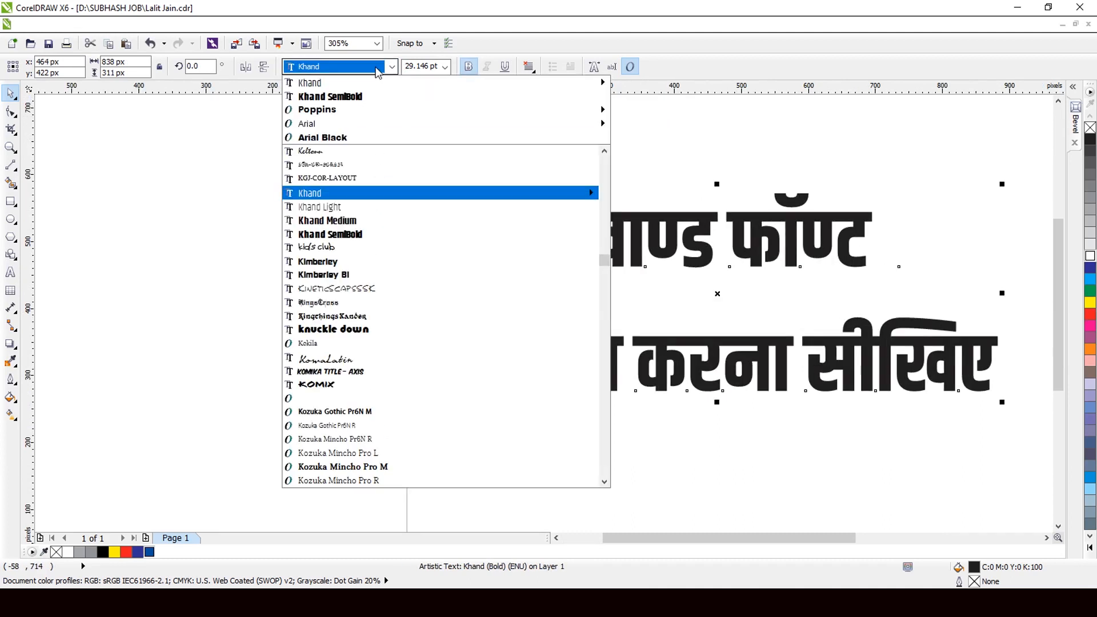
left_click(367, 193)
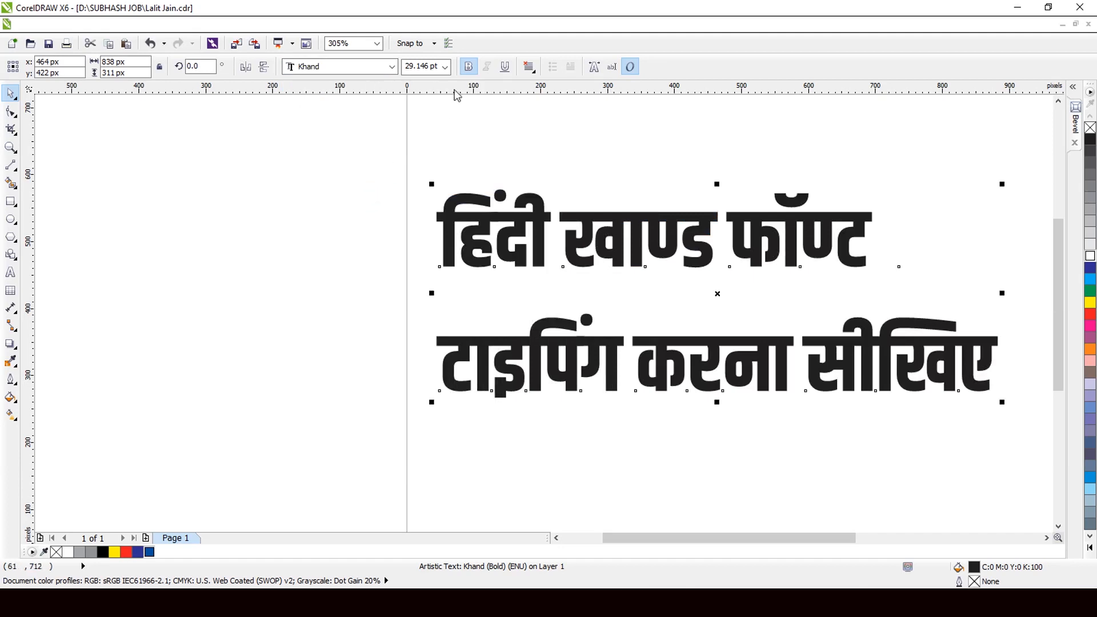
- Try the regular, Khand Light and Khand Medium weights on the two-line Hindi text
left_click(469, 67)
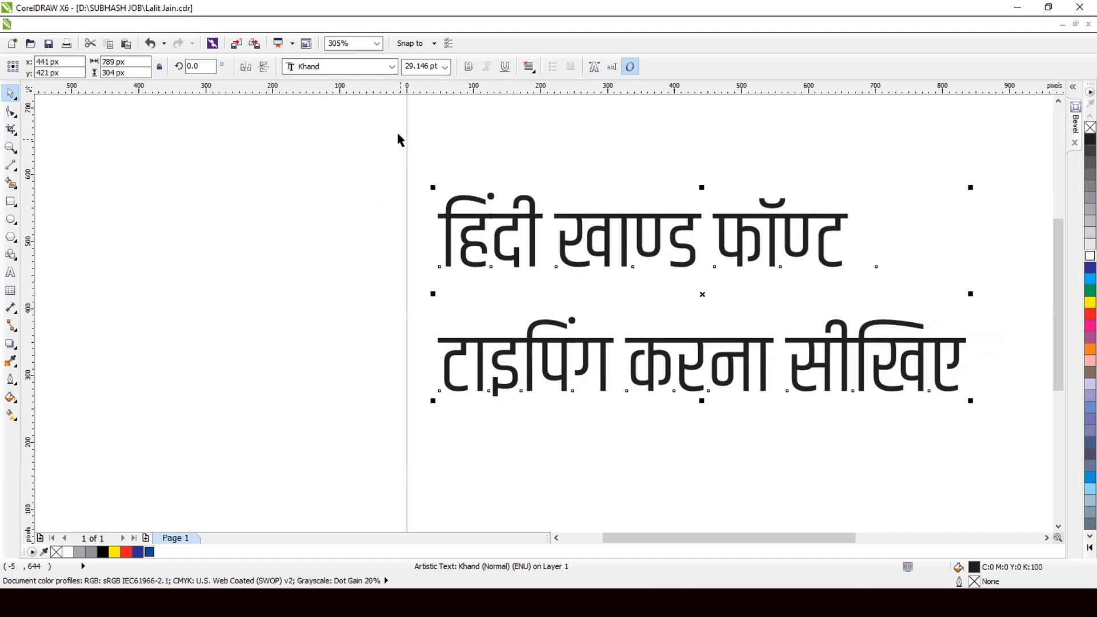
left_click(382, 71)
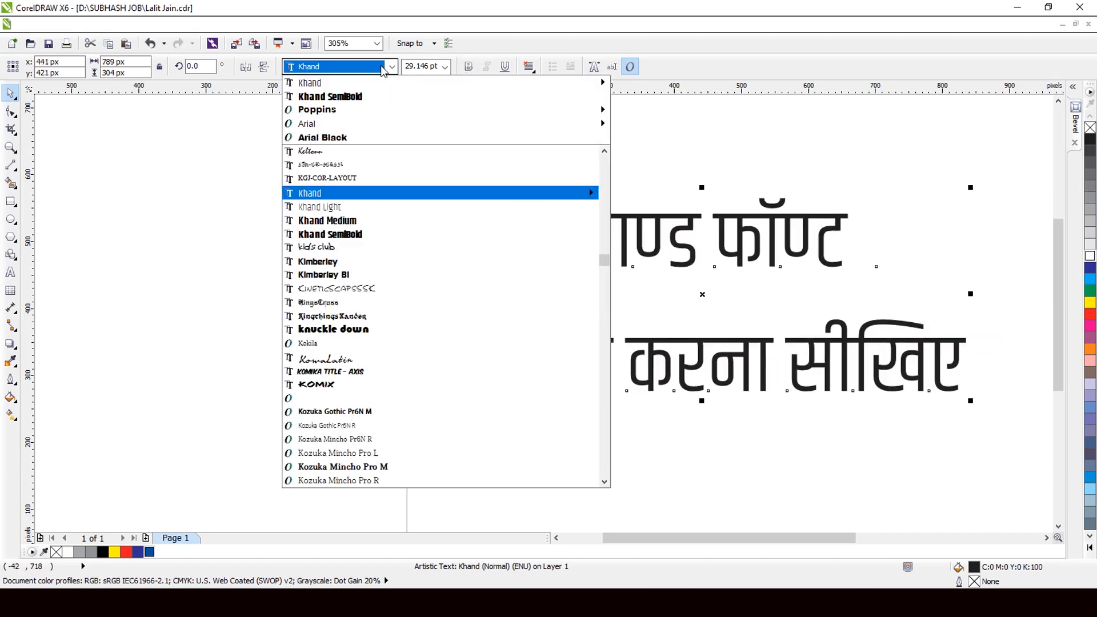
left_click(364, 204)
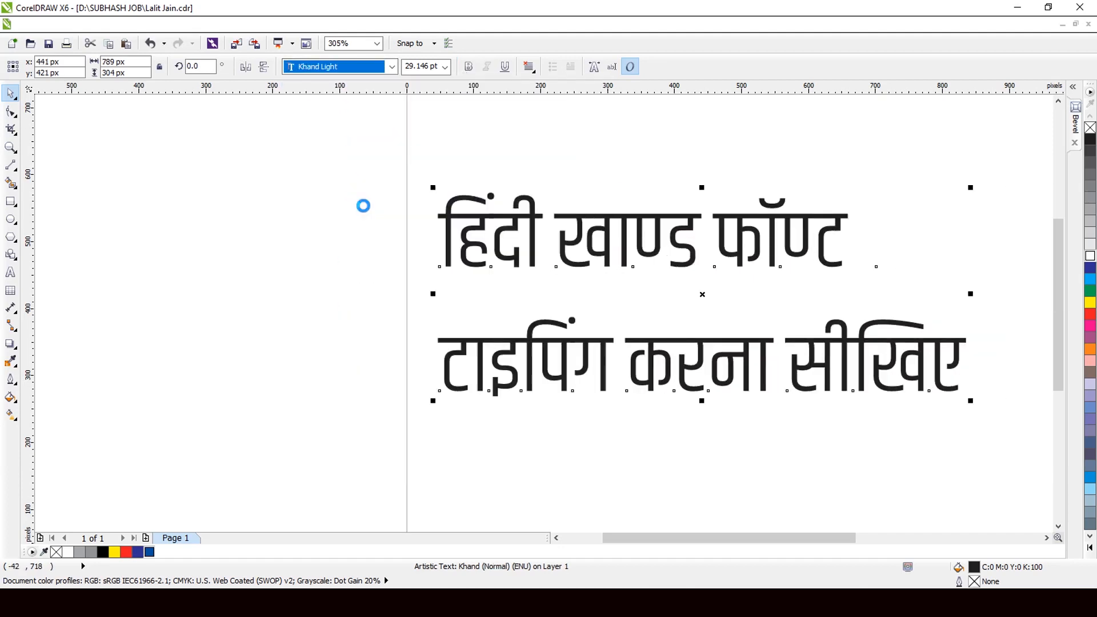
left_click(366, 68)
left_click(362, 221)
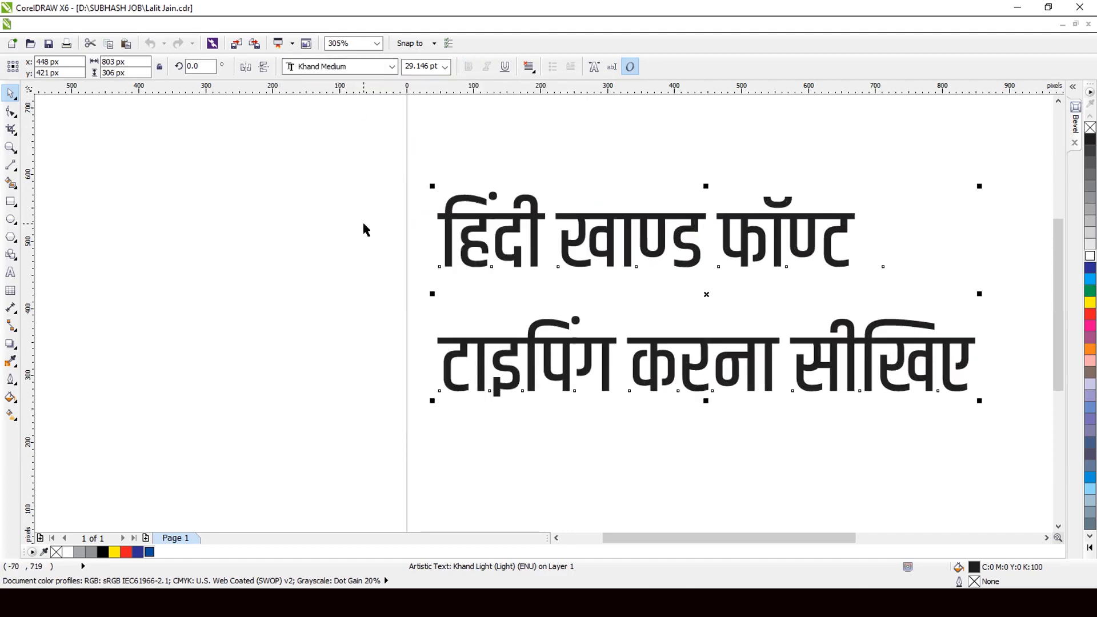
- Change the font of the two-line Hindi text to Khand SemiBold
left_click(350, 69)
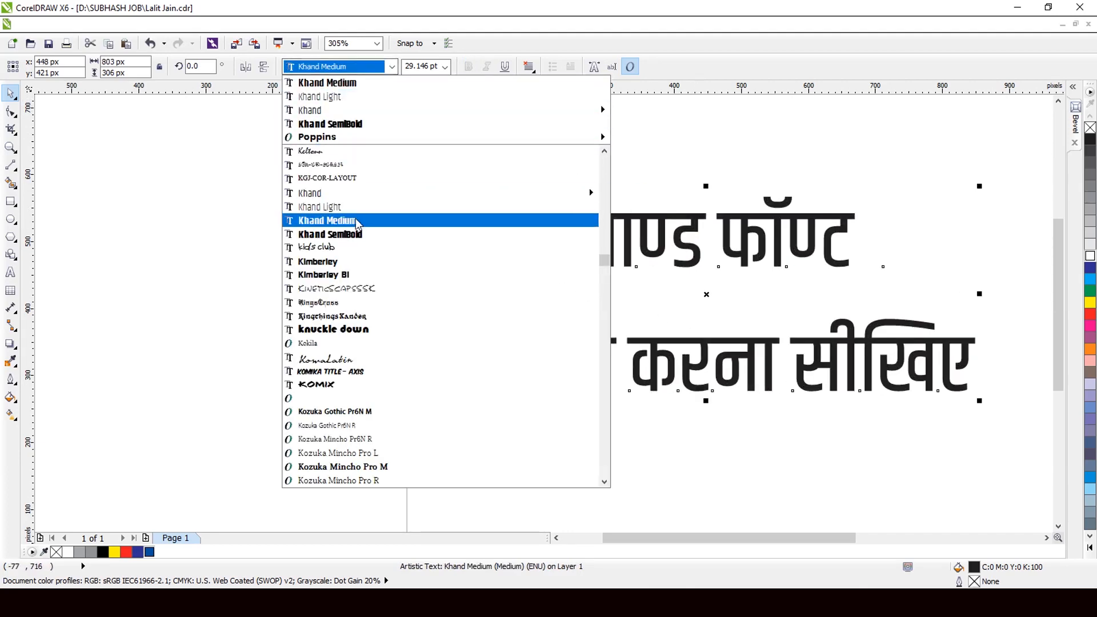
left_click(342, 234)
scroll(530, 214, "down", 2)
scroll(530, 214, "up", 1)
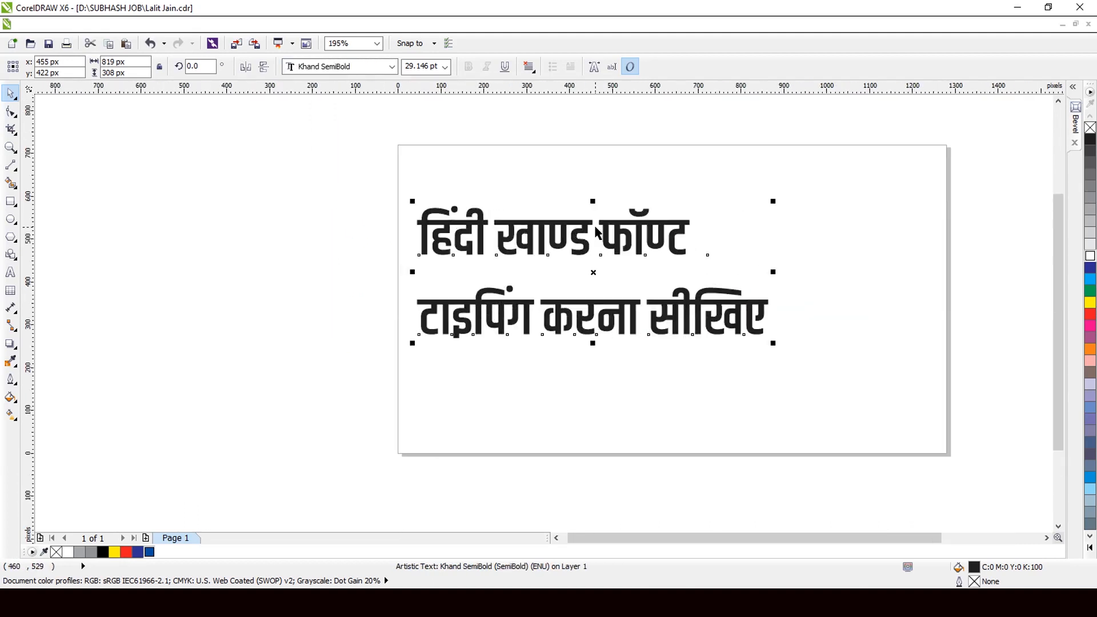
- Tighten the line spacing of the Hindi text slightly and enlarge the text proportionally to about 31.8 pt
left_click(11, 112)
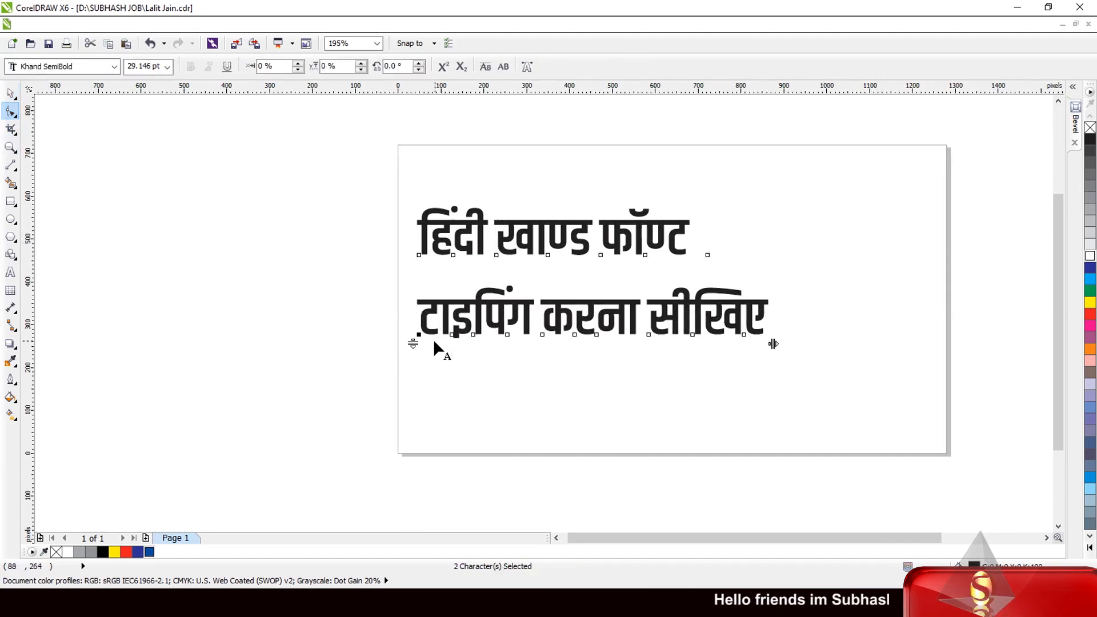
left_click_drag(413, 344, 413, 335)
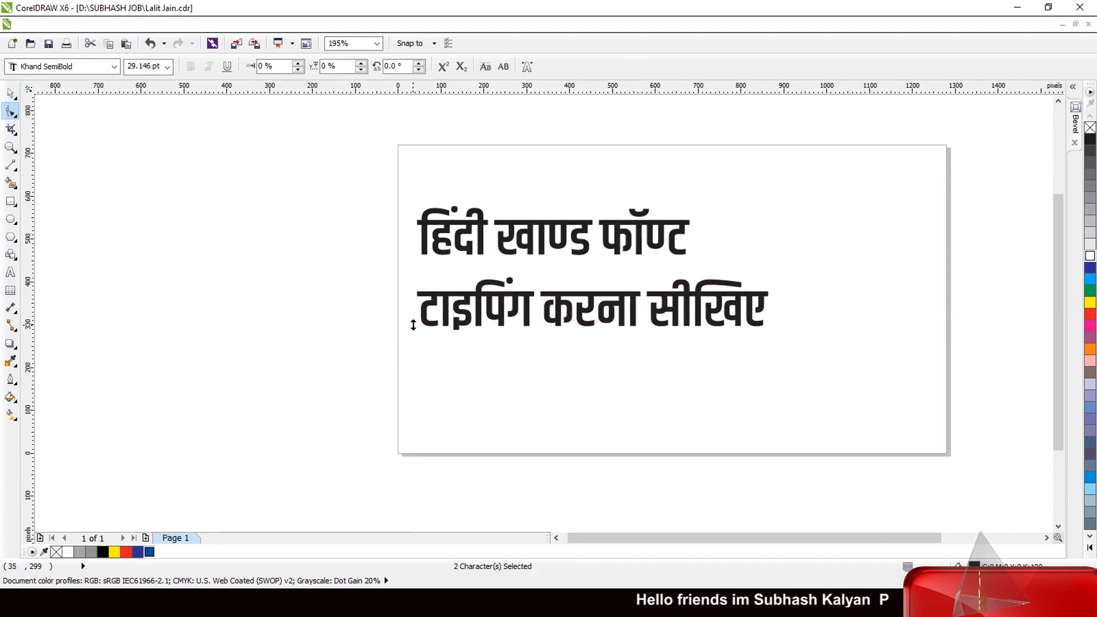
left_click(10, 92)
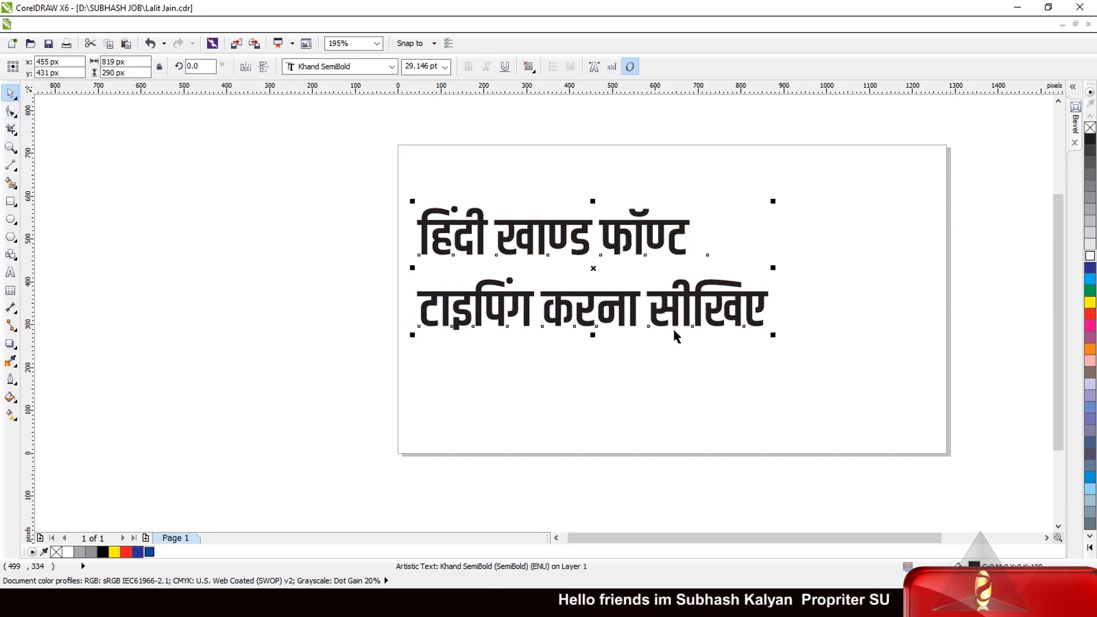
left_click_drag(773, 335, 804, 347)
scroll(743, 342, "left", 3)
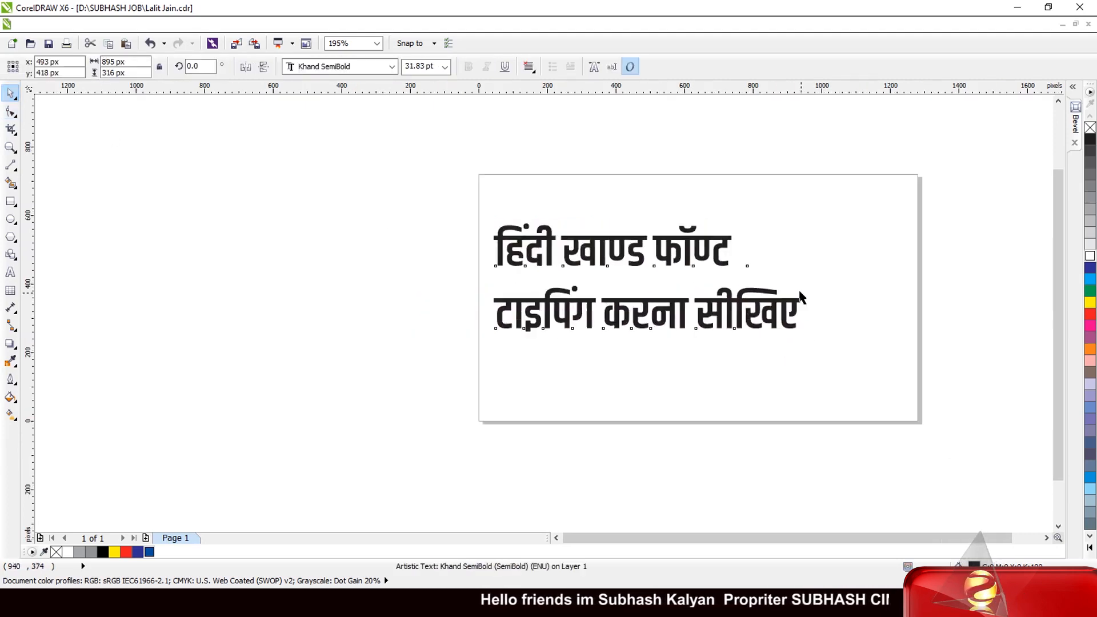
- Change the font of the two-line Hindi text to Poppins Bold, and refine it to Poppins Black
left_click(358, 66)
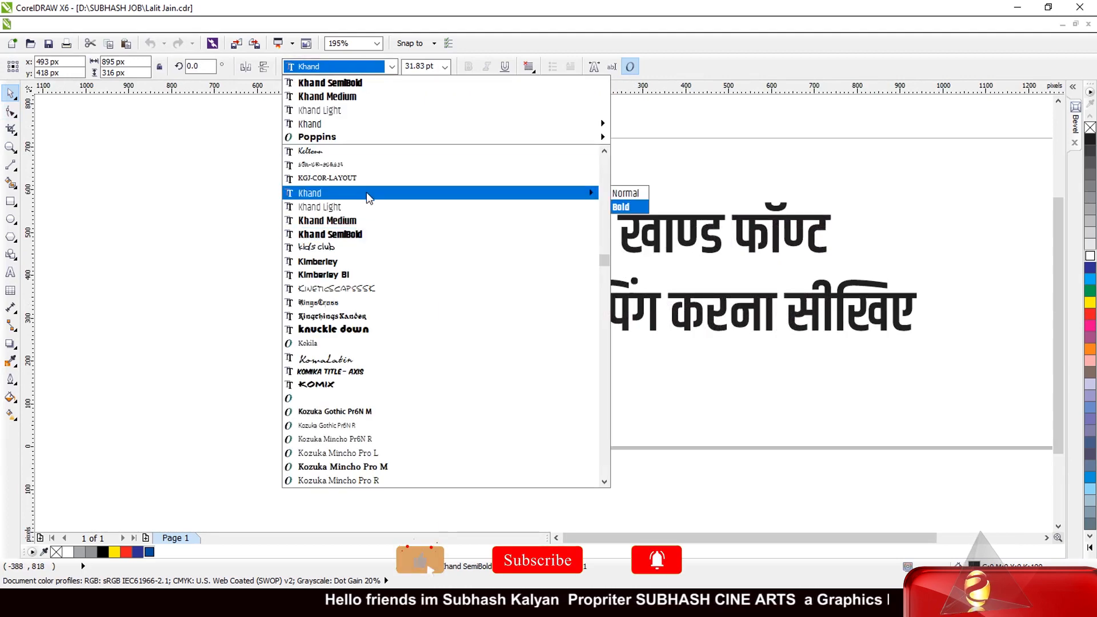
left_click(355, 137)
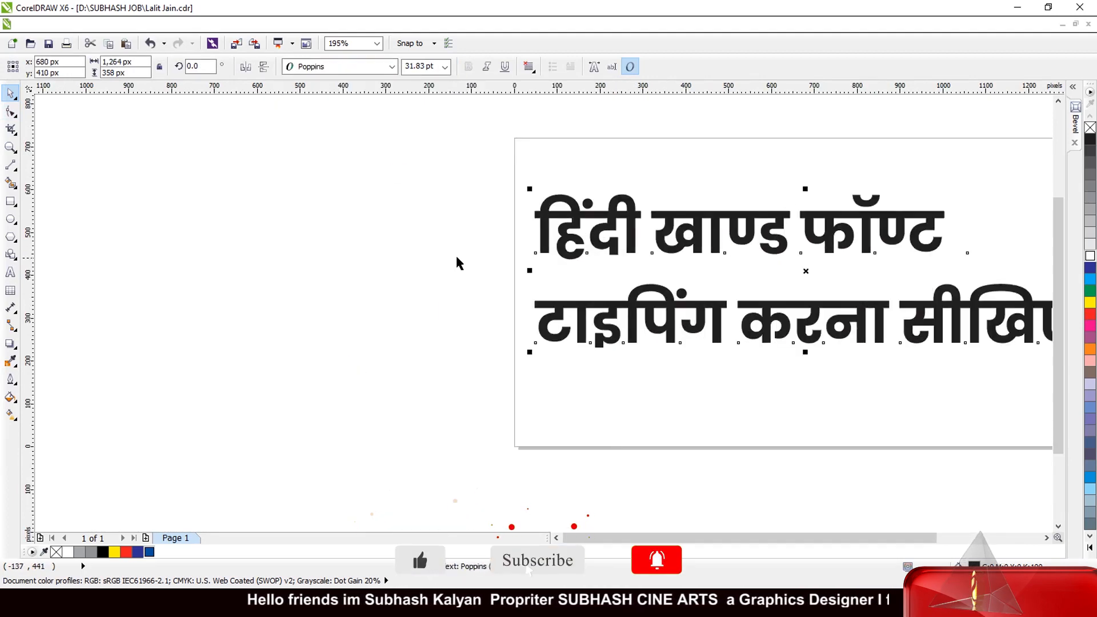
left_click(369, 65)
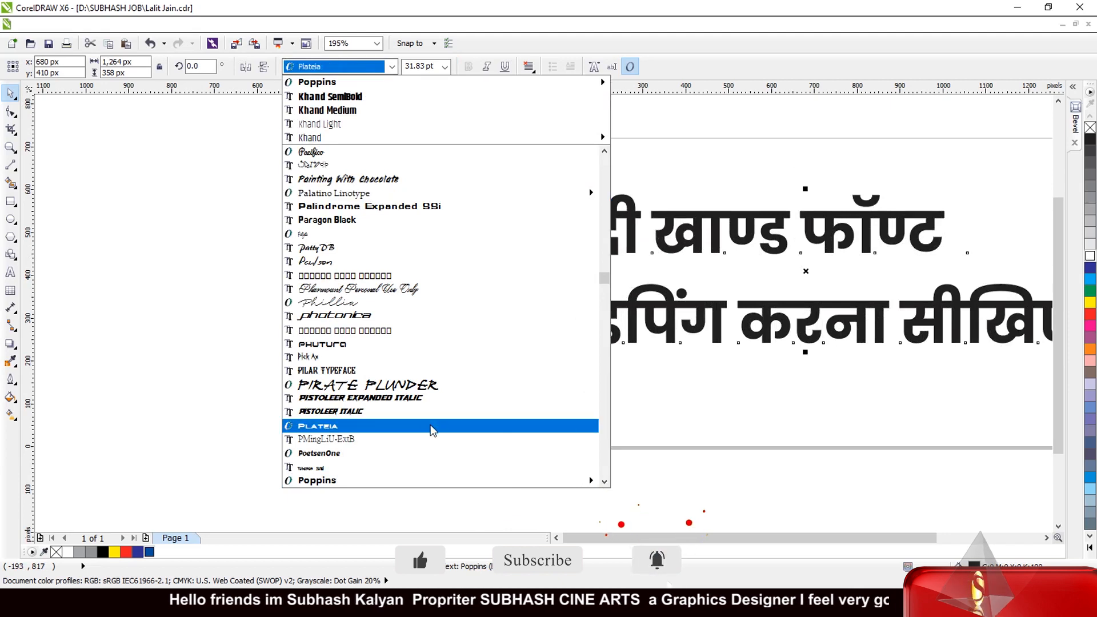
scroll(428, 427, "down", 5)
scroll(428, 427, "down", 1)
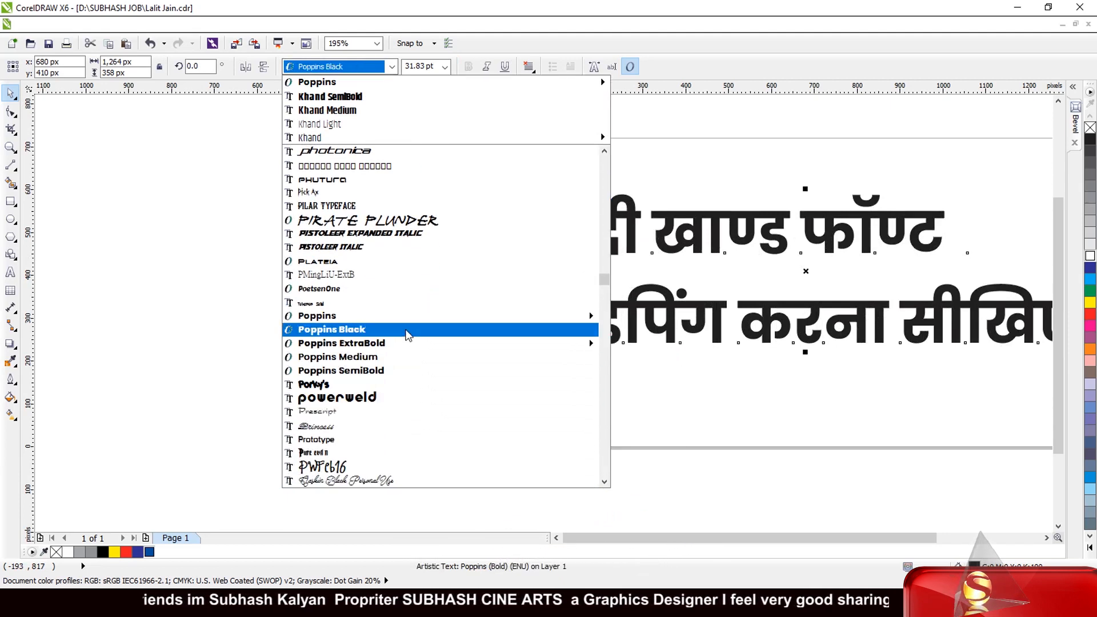
mouse_move(409, 351)
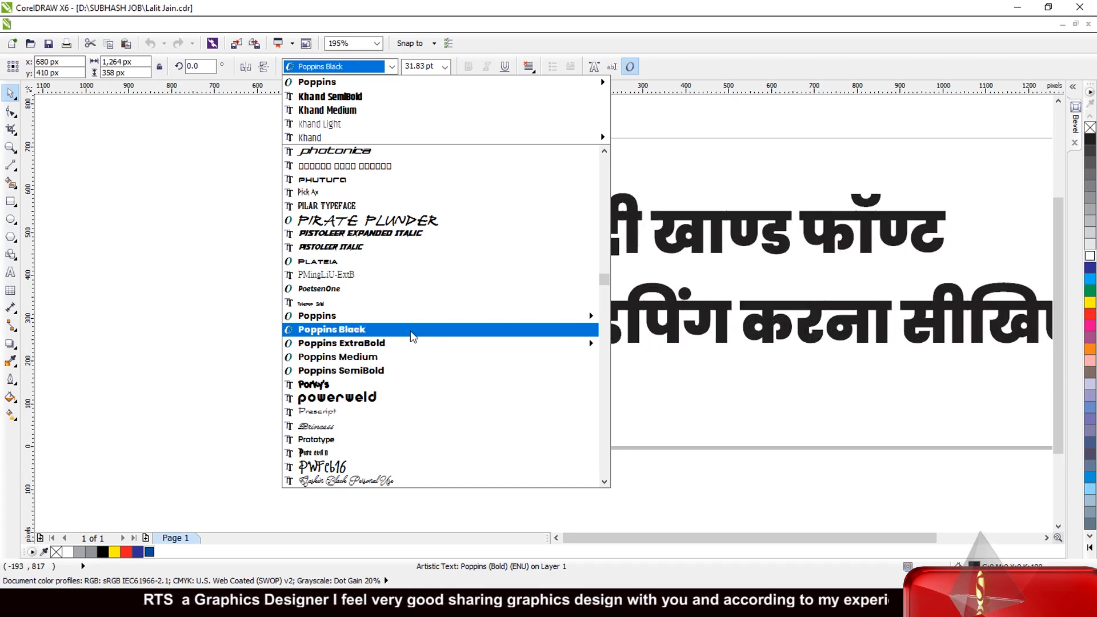
left_click(412, 336)
scroll(347, 341, "down", 2)
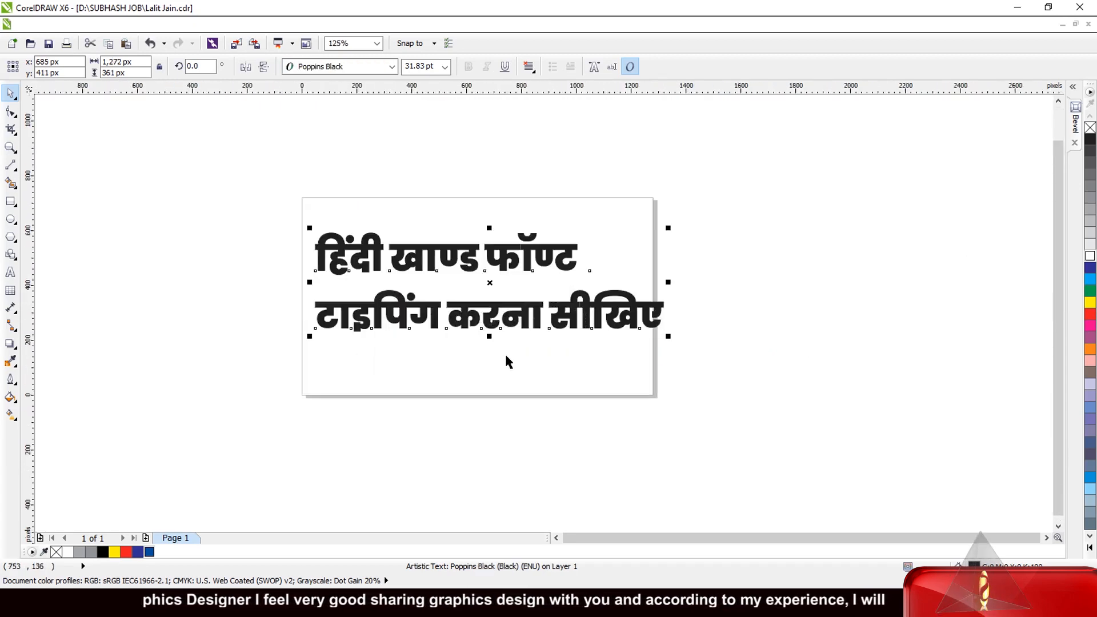
- Try red, yellow and light blue fills on the Hindi text, and settle on dark blue (C:100 M:100 Y:0 K:0)
left_click(1089, 313)
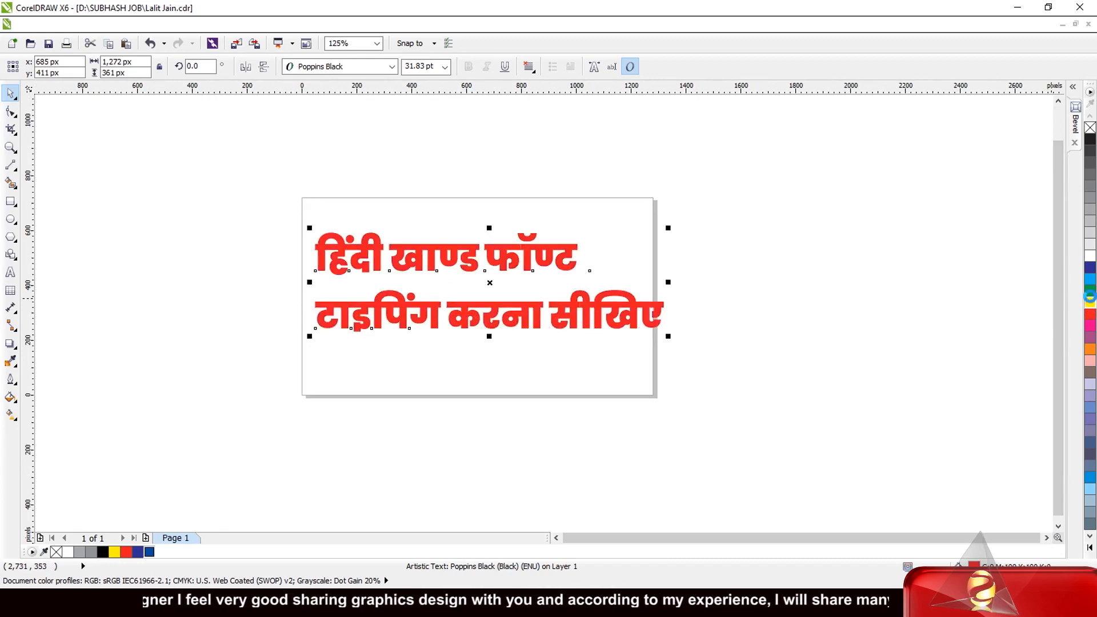
left_click(1089, 302)
left_click(1089, 279)
left_click(1090, 267)
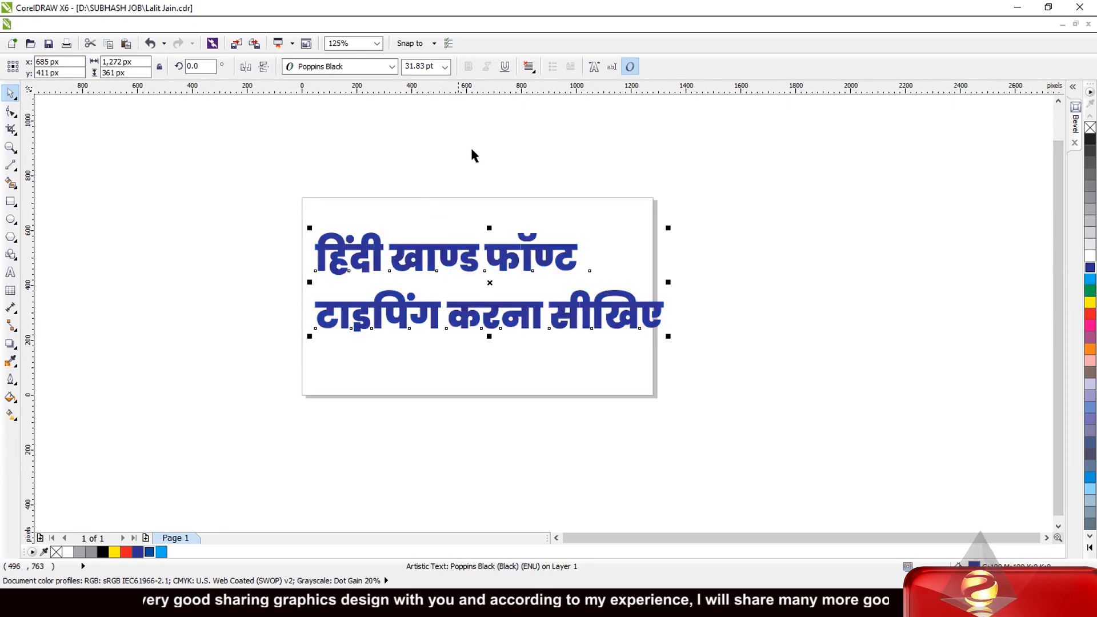
- Centre-align the two lines of Hindi text and move the text block to the horizontal middle of the page
left_click(530, 67)
left_click(551, 112)
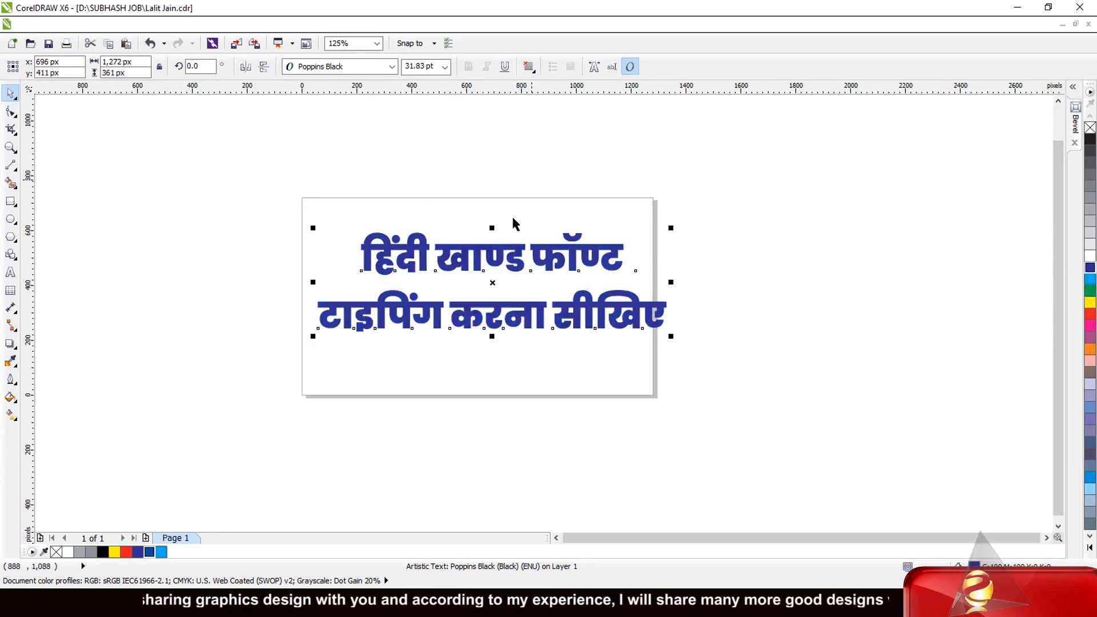
left_click(413, 275)
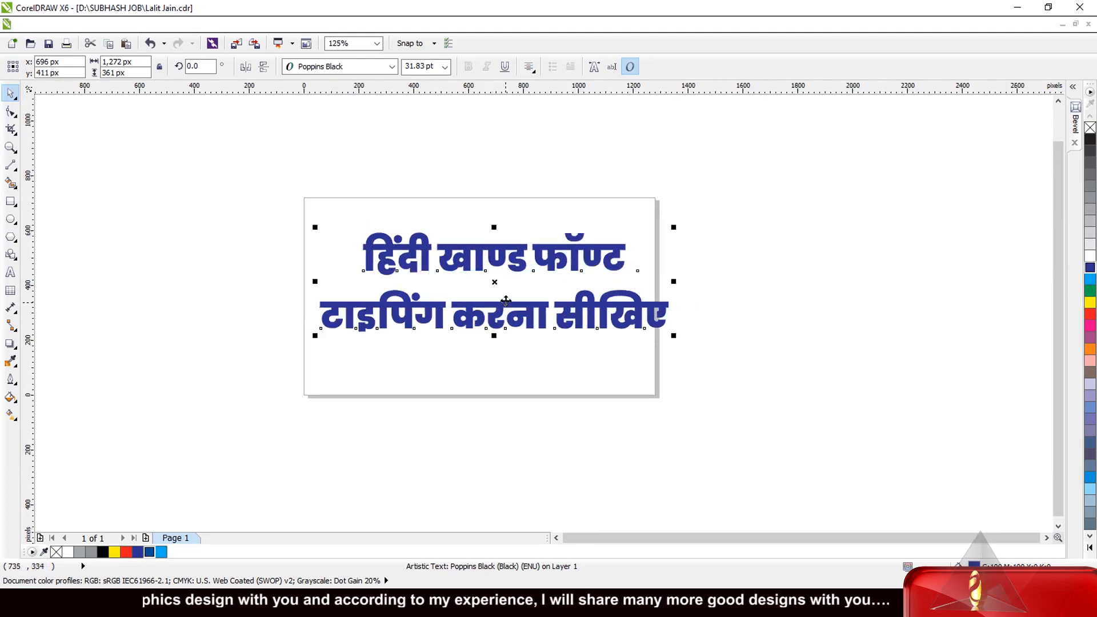
left_click_drag(492, 284, 476, 283)
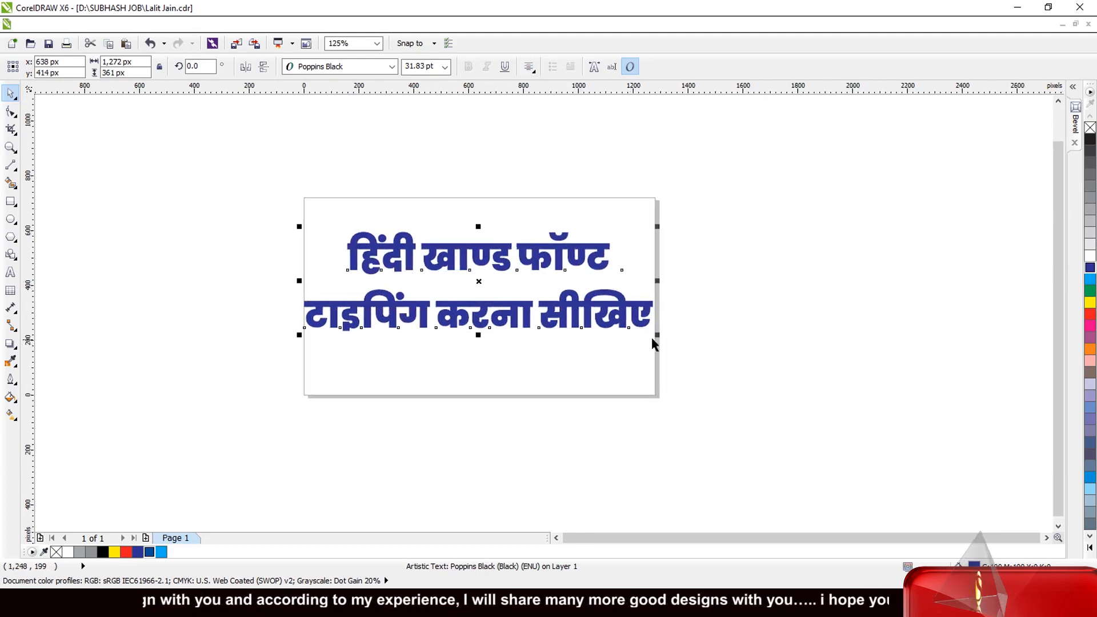
- Scale the Hindi text proportionally about its centre to about 27 pt so it fits inside the page with side margins
left_click_drag(658, 336, 616, 330)
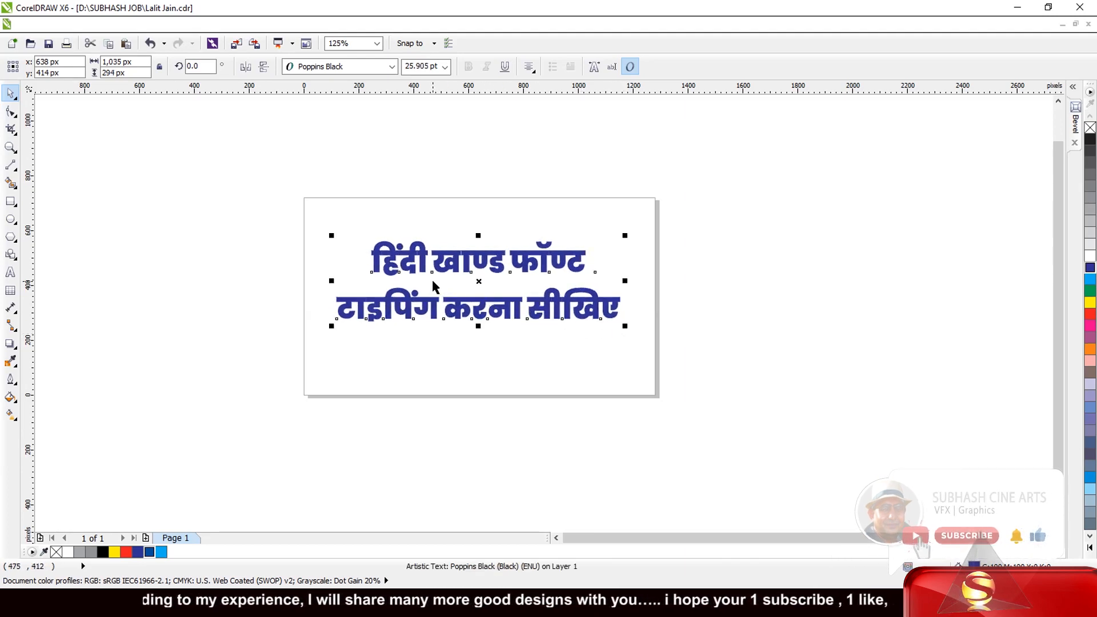
scroll(431, 278, "up", 2)
scroll(432, 281, "up", 1)
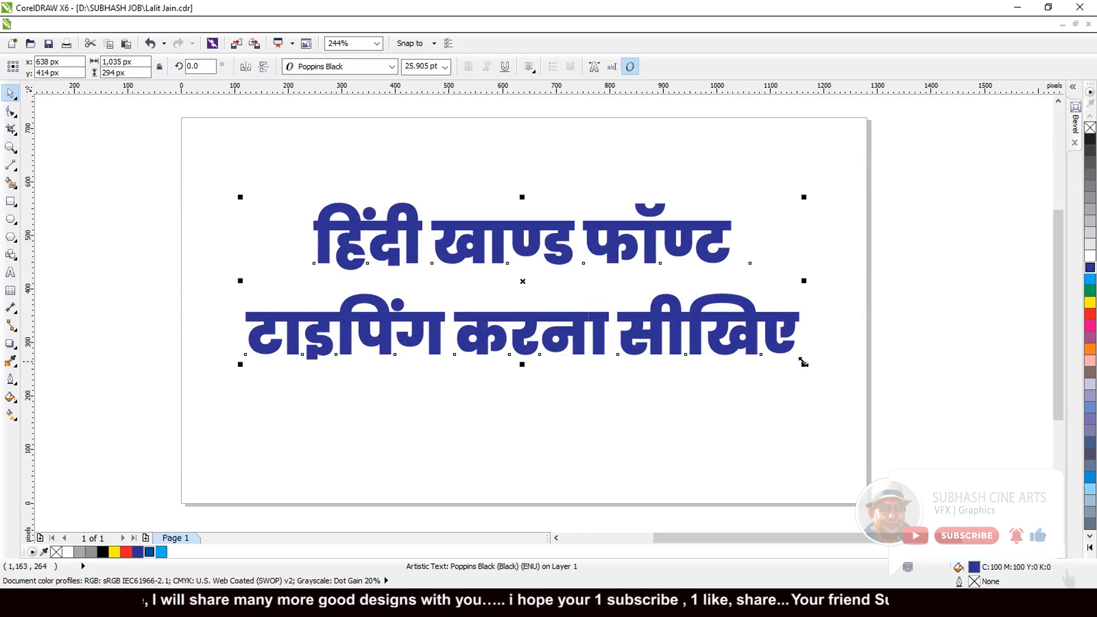
left_click_drag(805, 362, 815, 380)
scroll(563, 228, "down", 4)
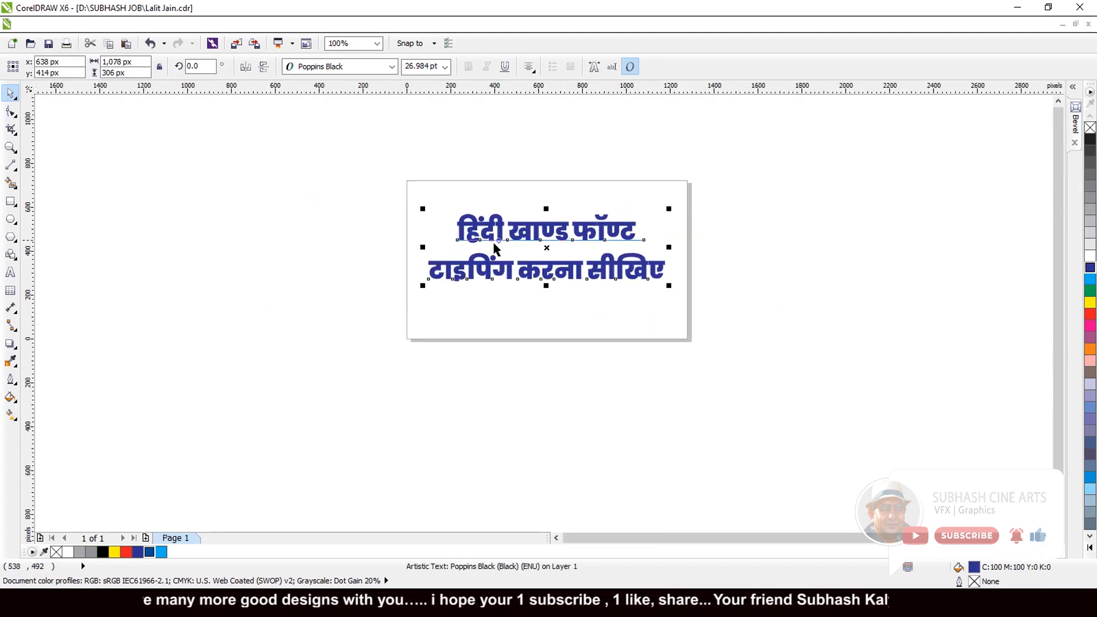
scroll(493, 243, "up", 1)
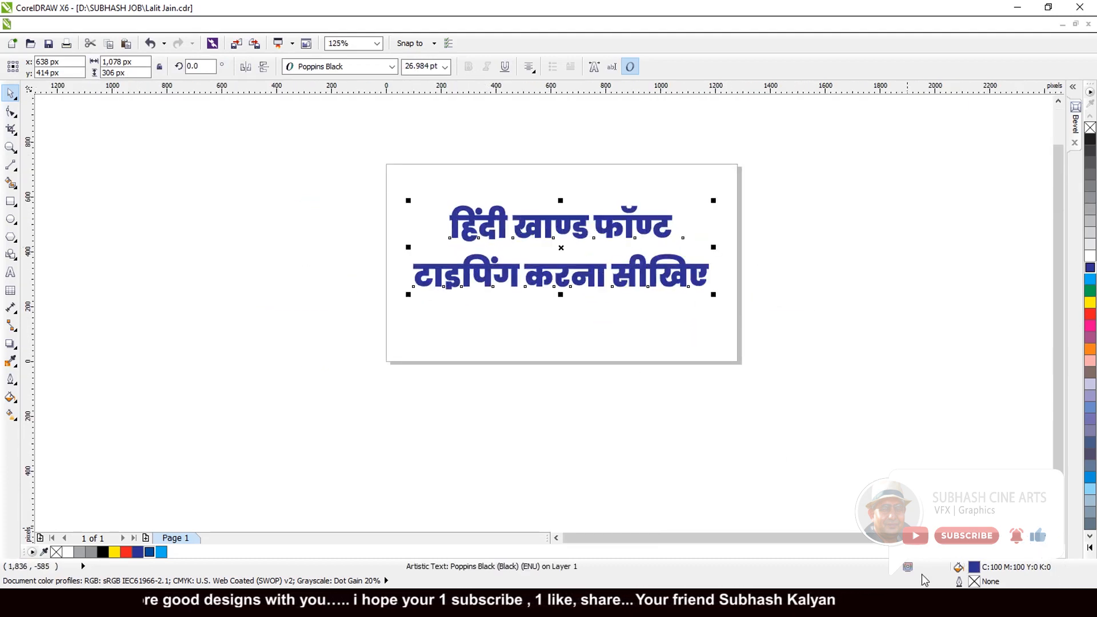